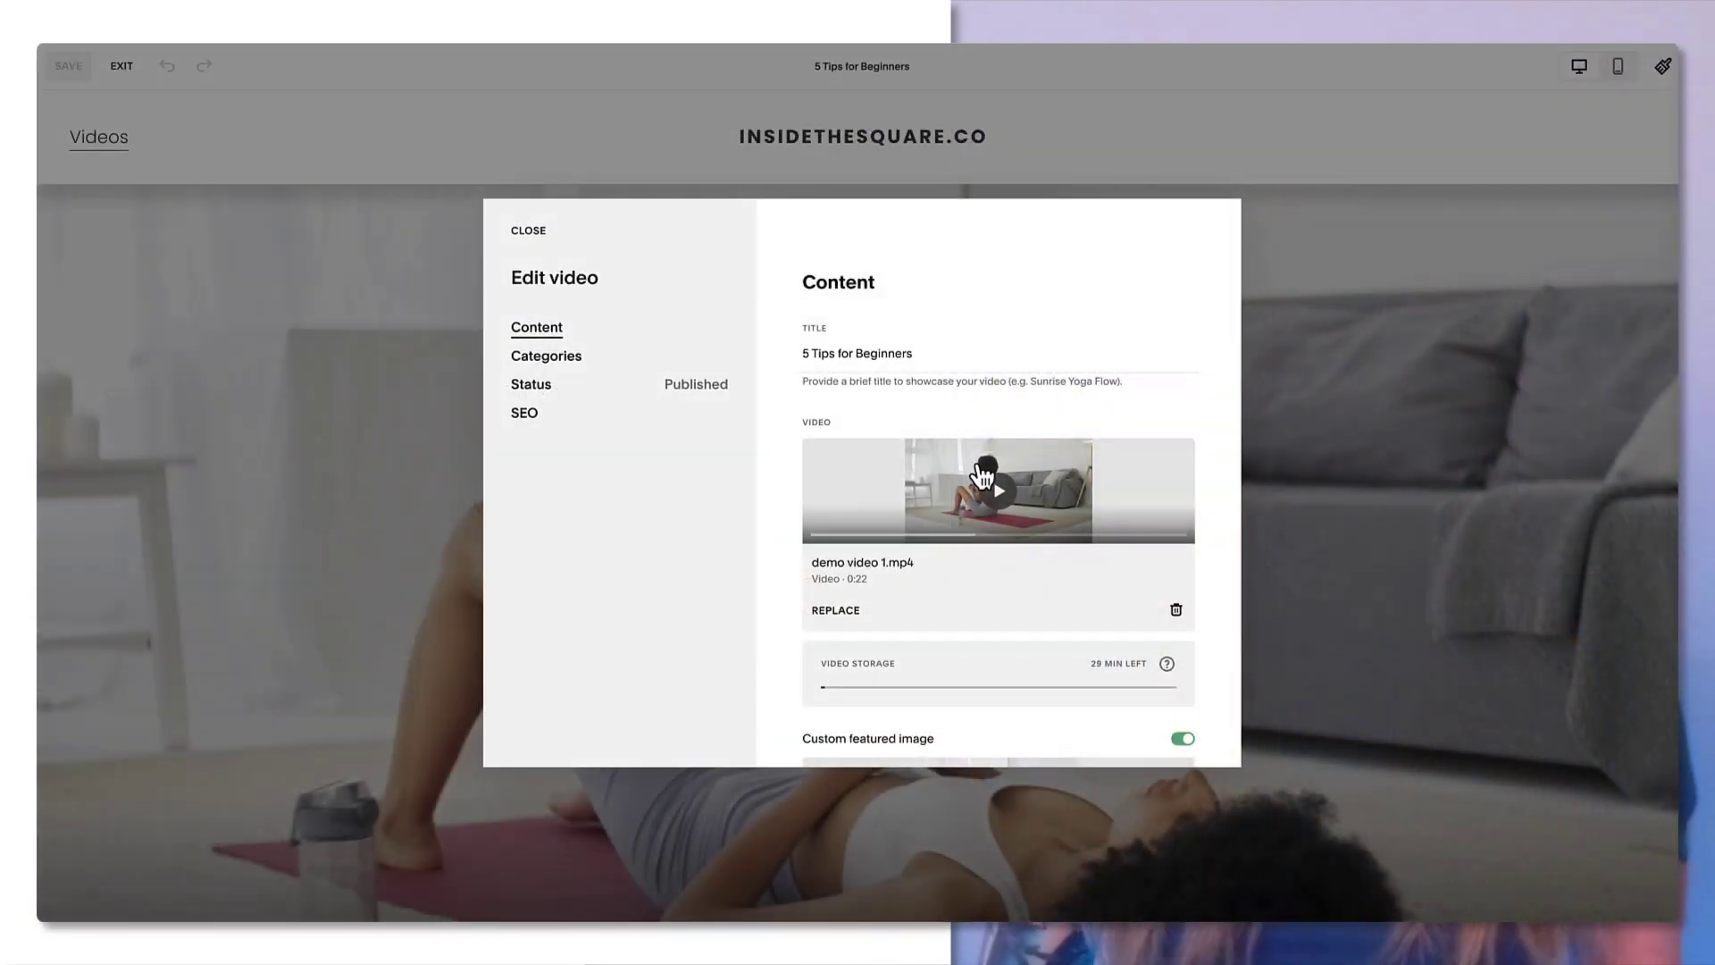
# - Close the video editing dialog and browse the Videos page's hero banner and video grid
pyautogui.scroll(-6, 976, 463)
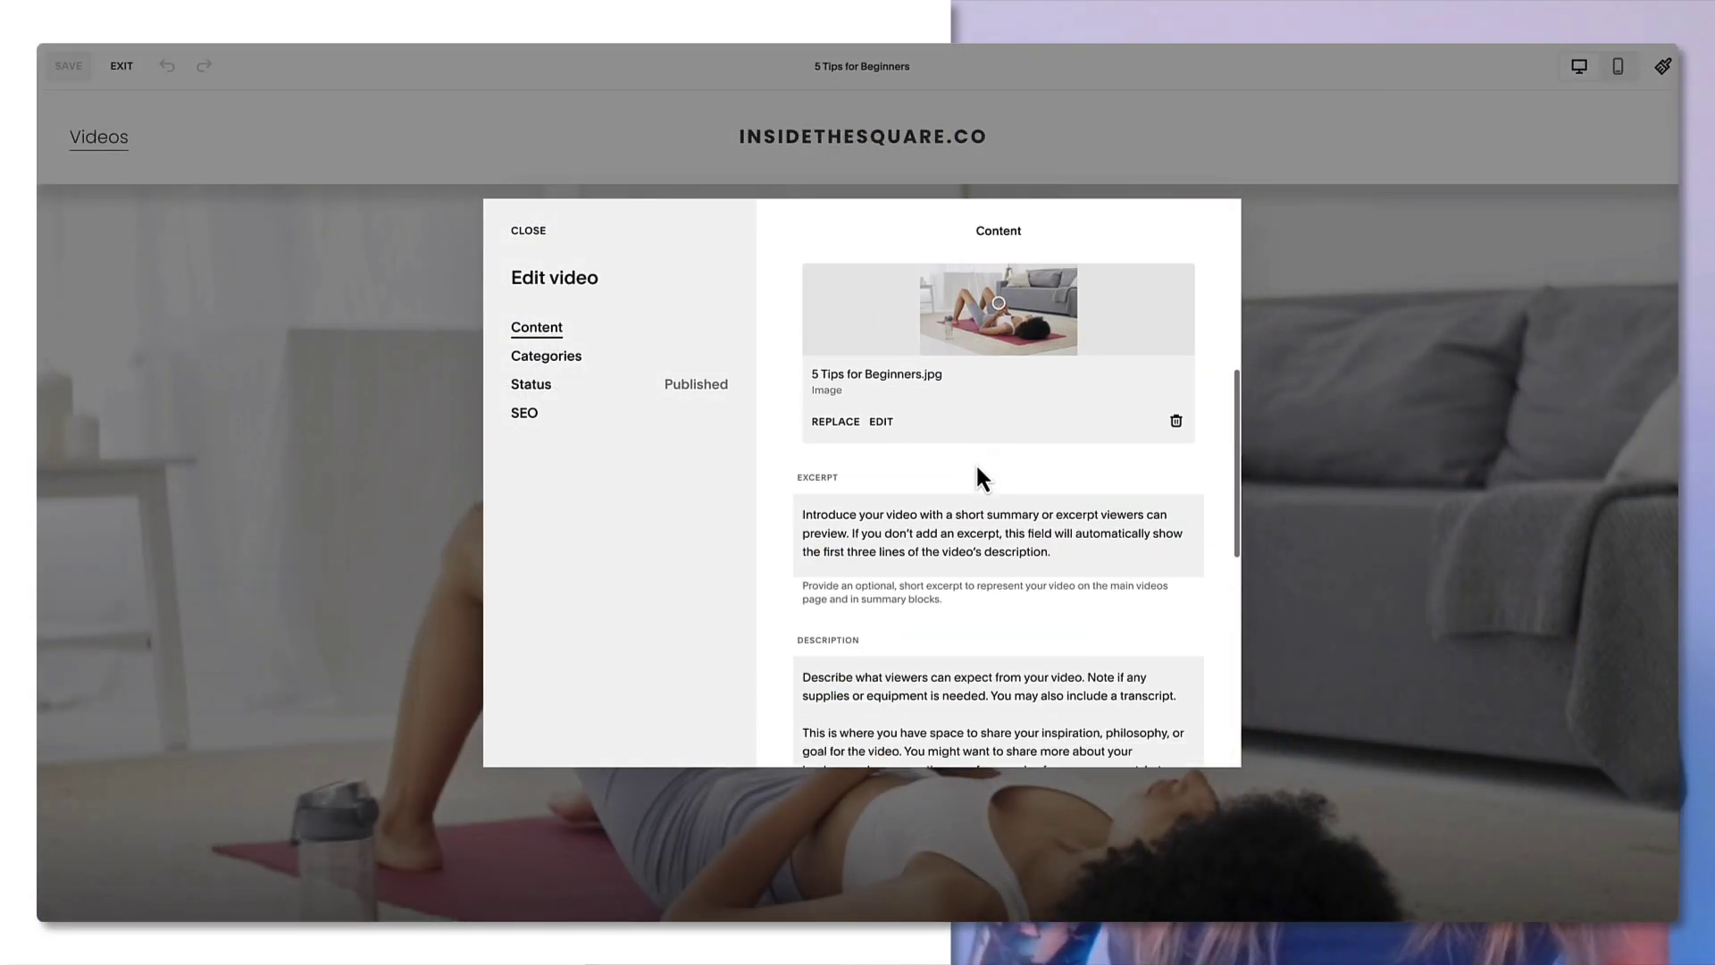
pyautogui.scroll(-5, 975, 462)
pyautogui.moveTo(934, 382); pyautogui.dragTo(777, 393)
pyautogui.click(1391, 536)
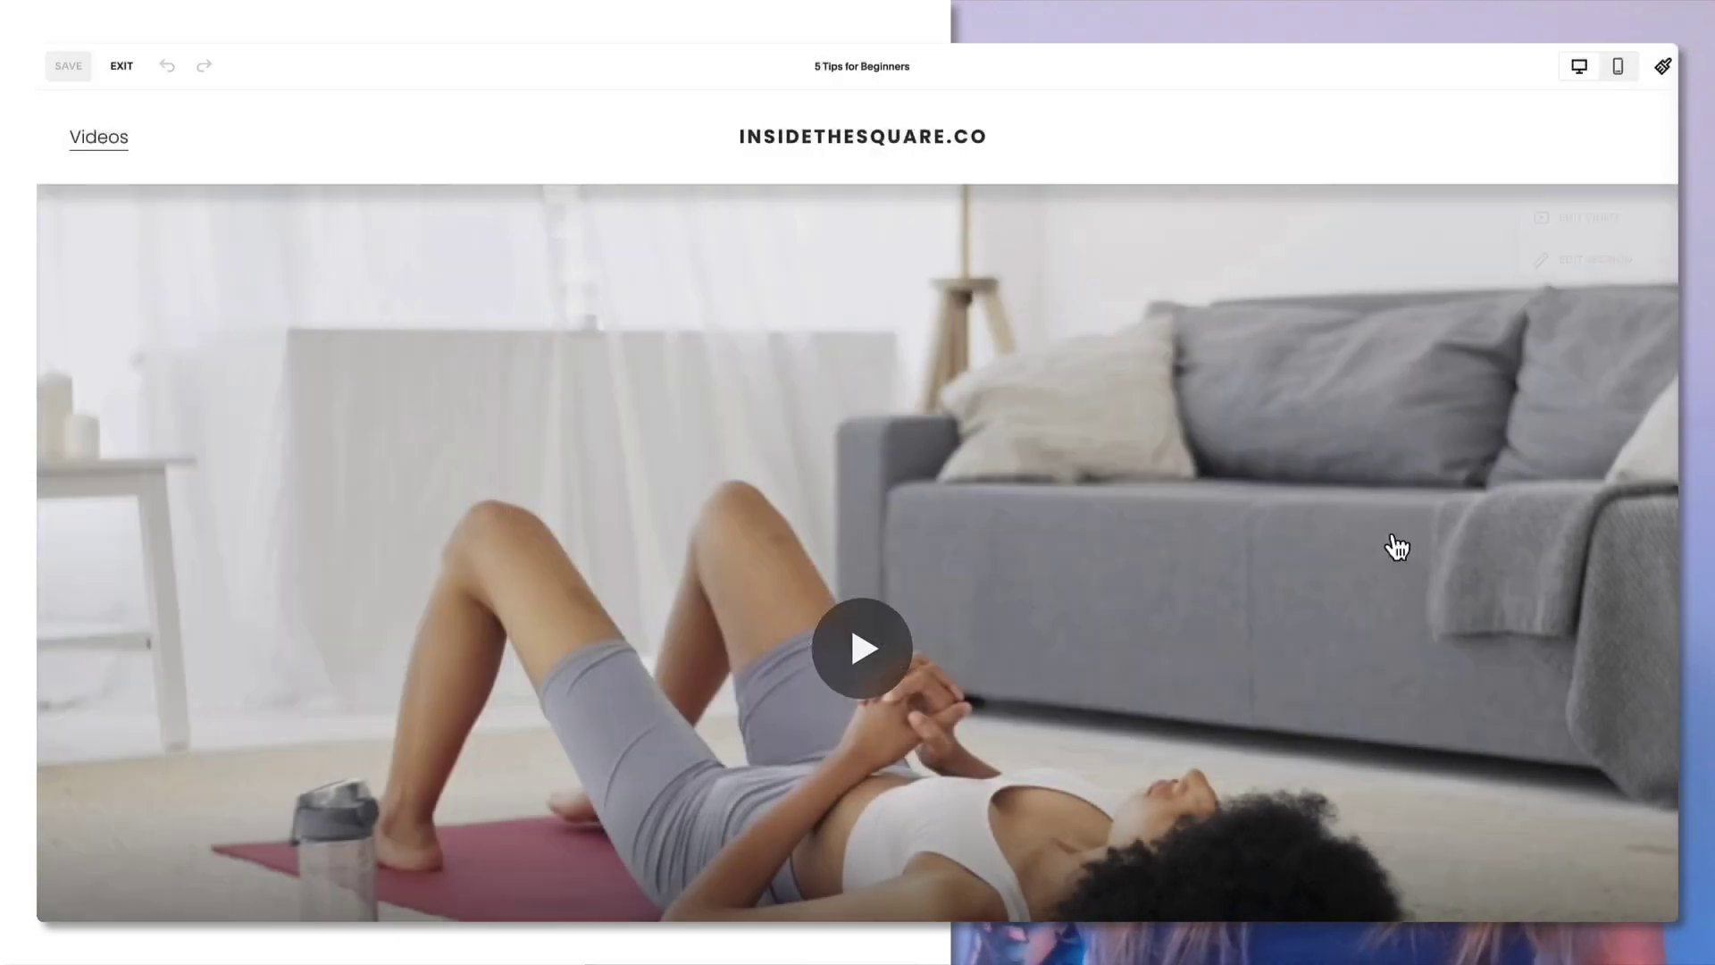
pyautogui.scroll(-8, 1397, 546)
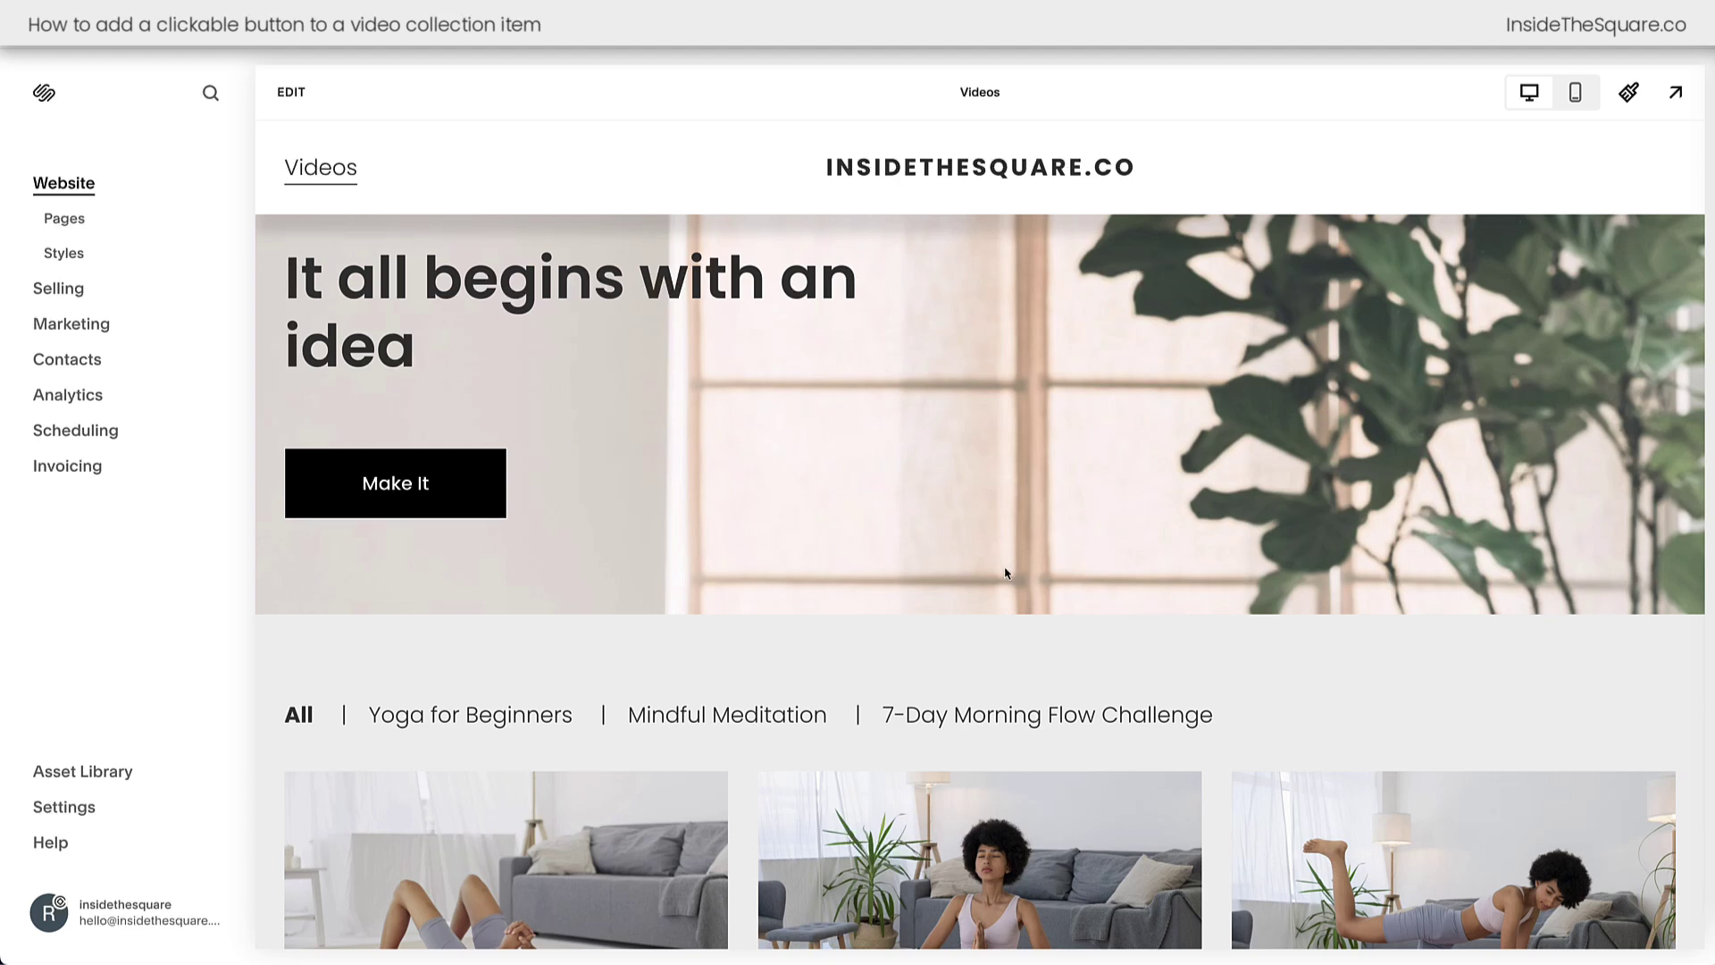
# - Open the '5 Tips for Beginners' video item and switch it into edit mode
pyautogui.scroll(-6, 1006, 574)
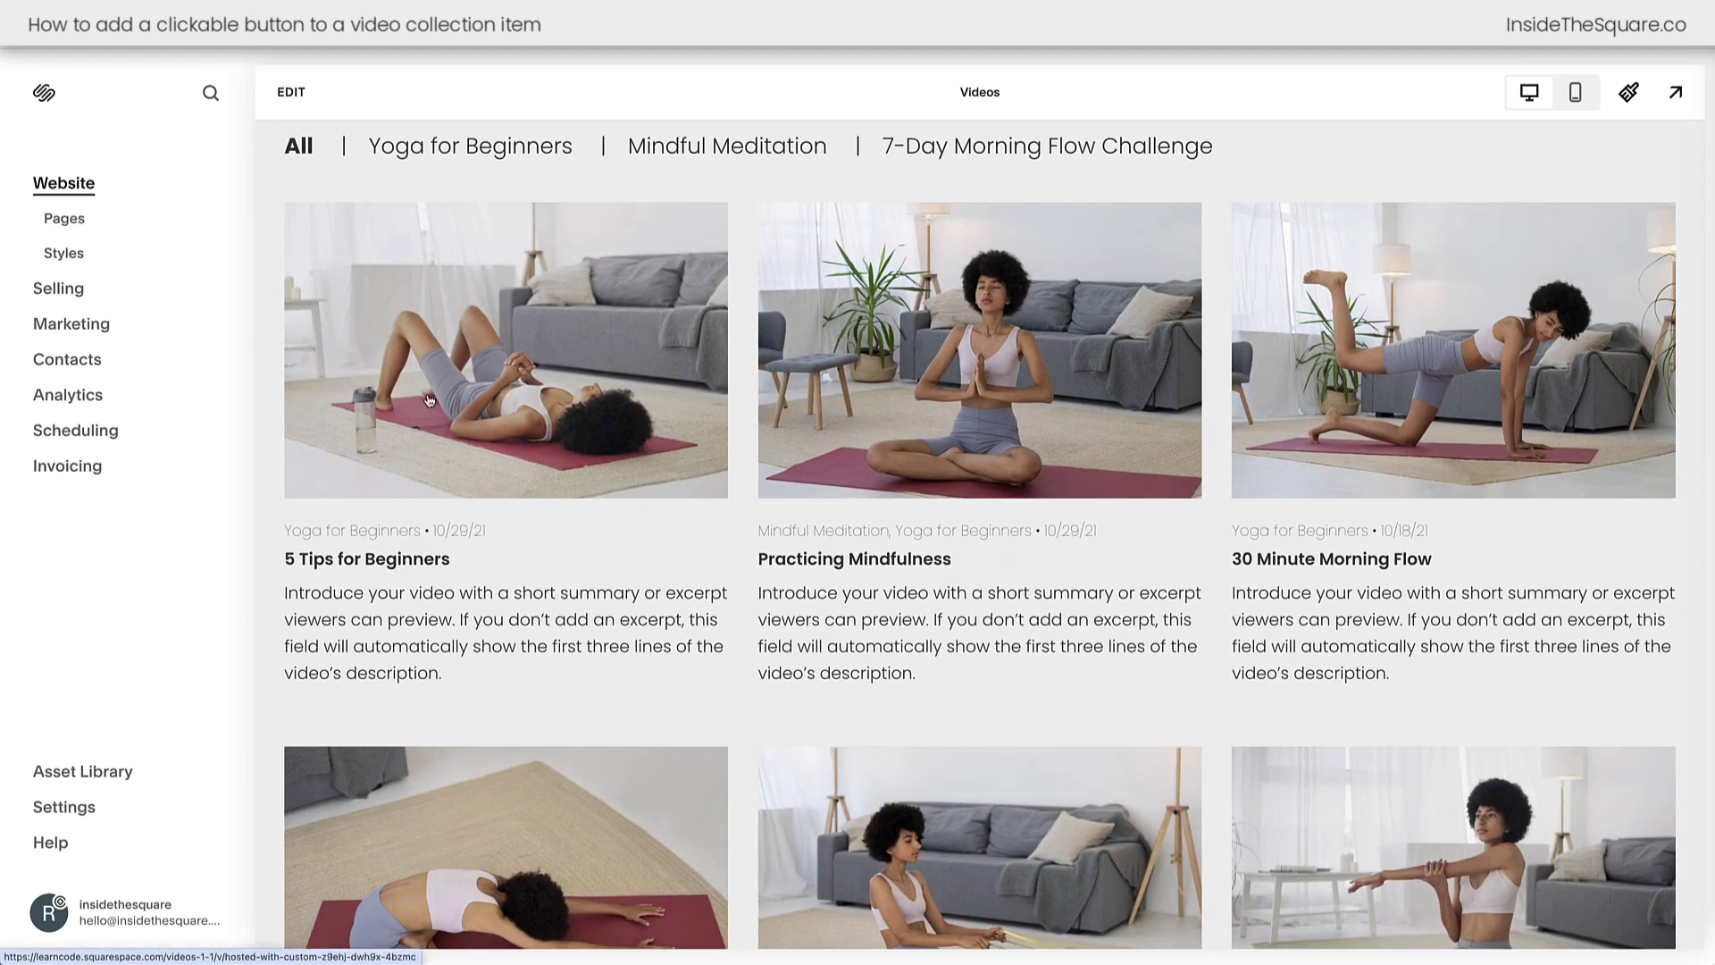
pyautogui.click(471, 415)
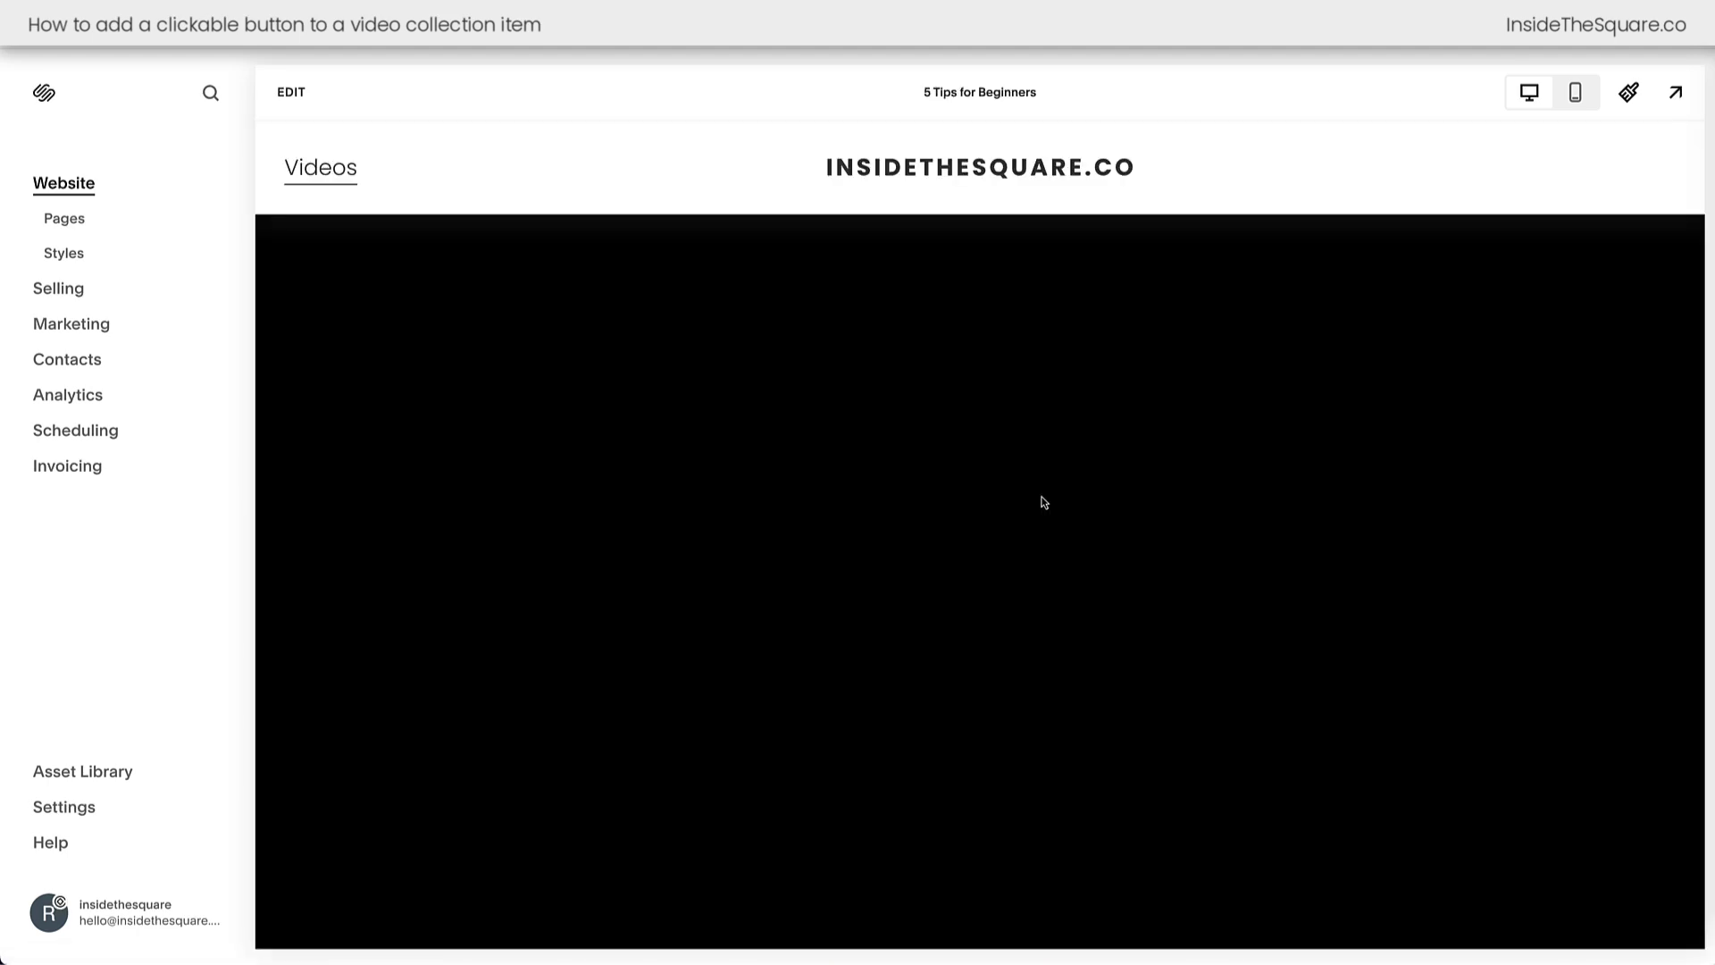
pyautogui.scroll(-8, 1036, 501)
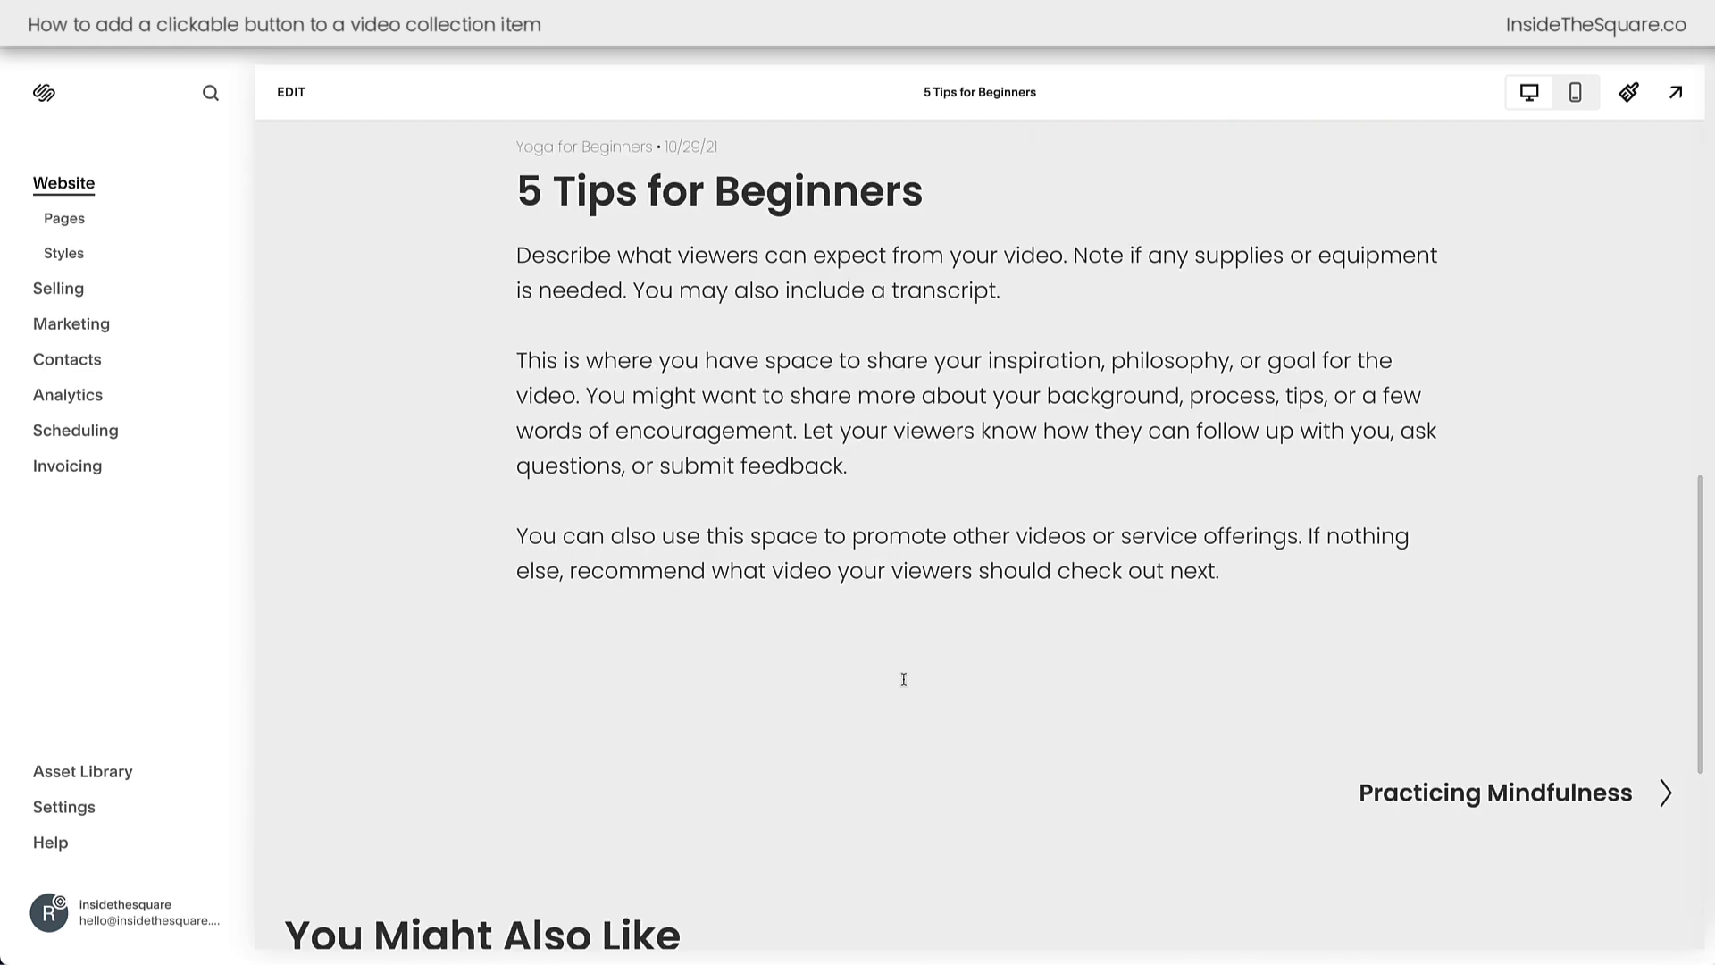
pyautogui.click(292, 92)
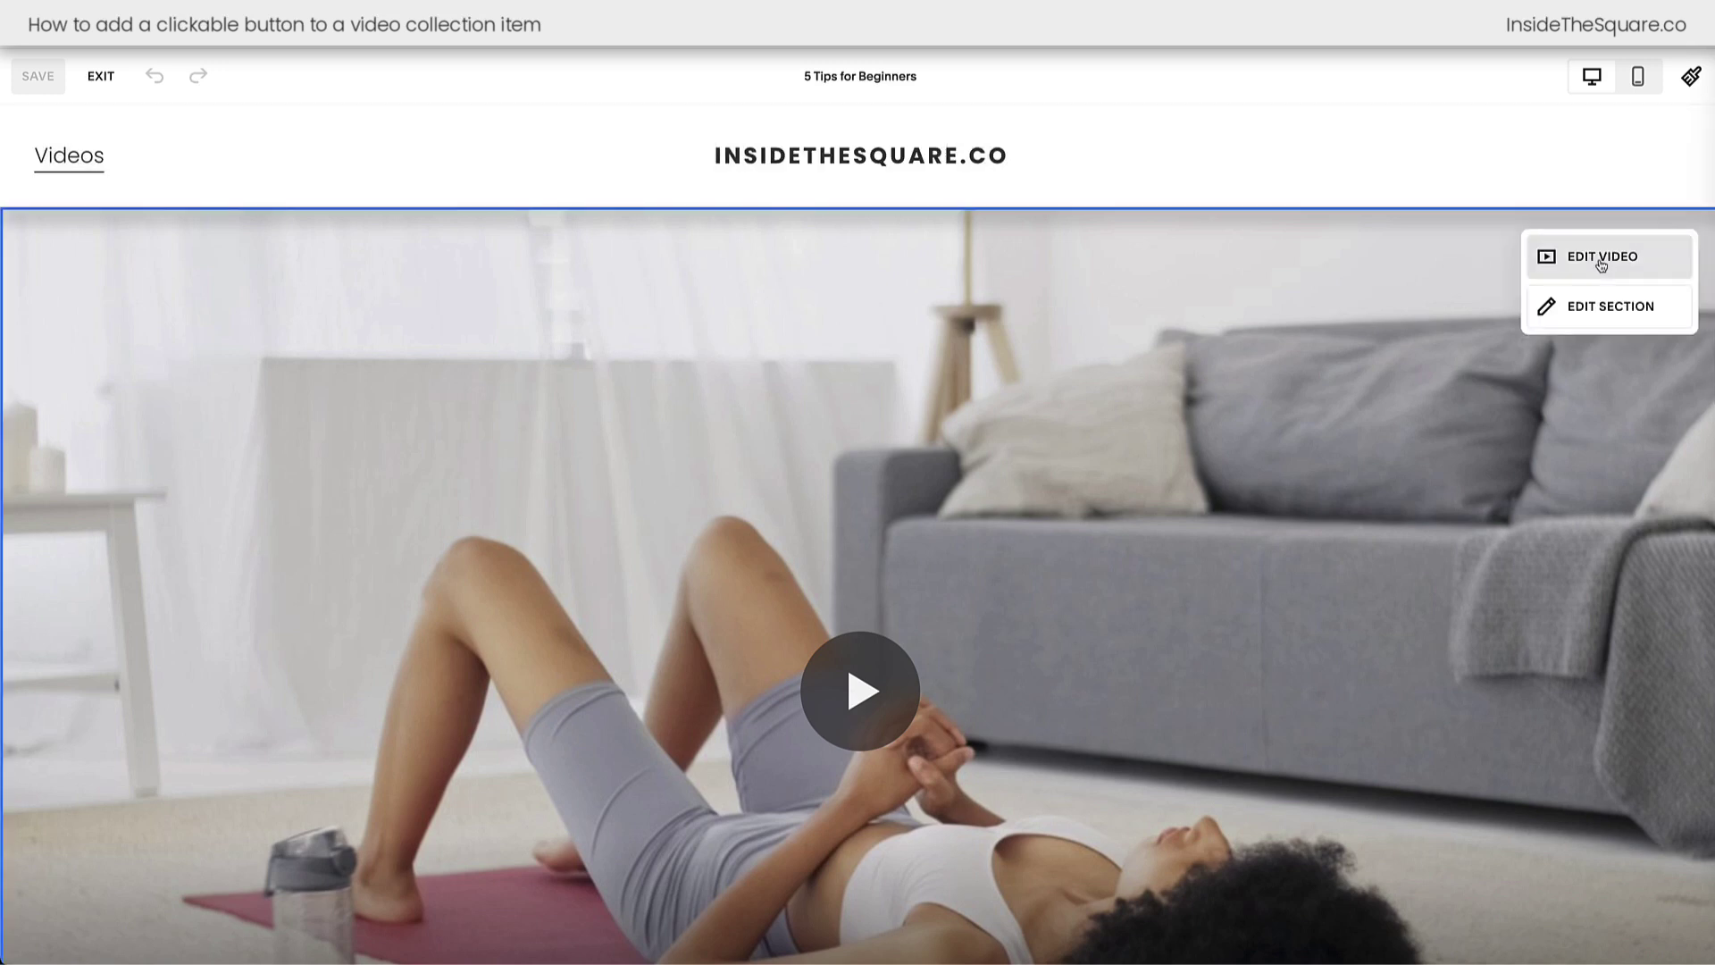
# - Open the video's settings and place the cursor after 'check out next.' in the Description
pyautogui.click(1601, 265)
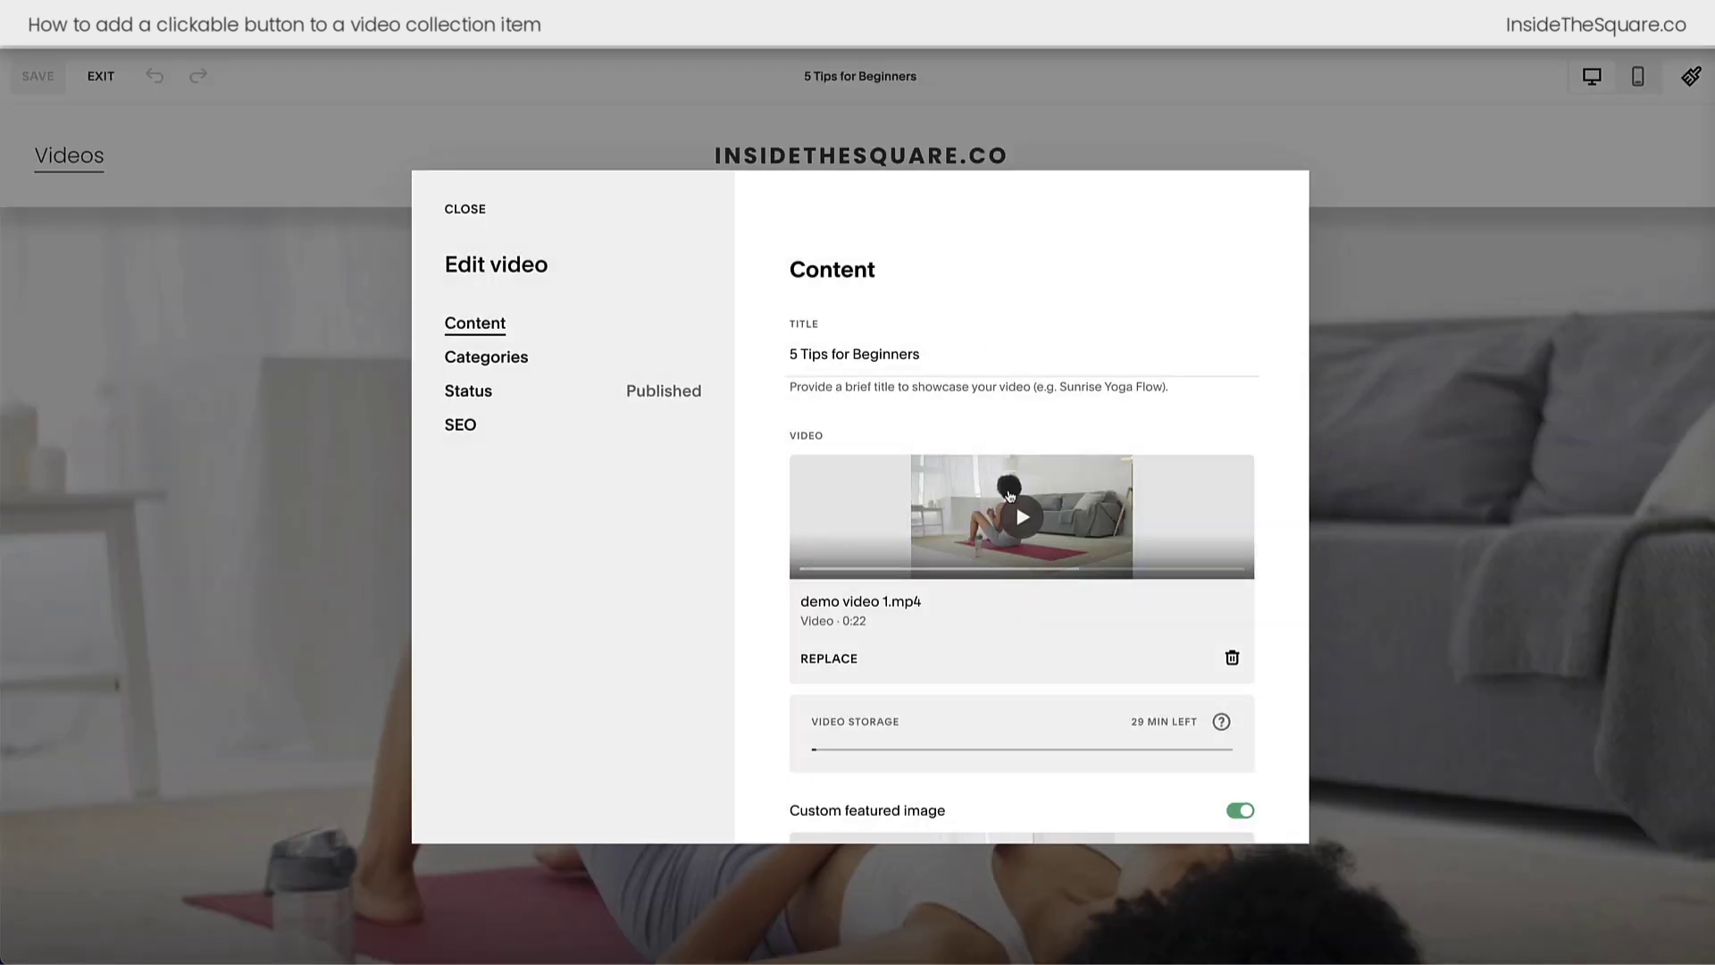
pyautogui.scroll(-6, 1039, 452)
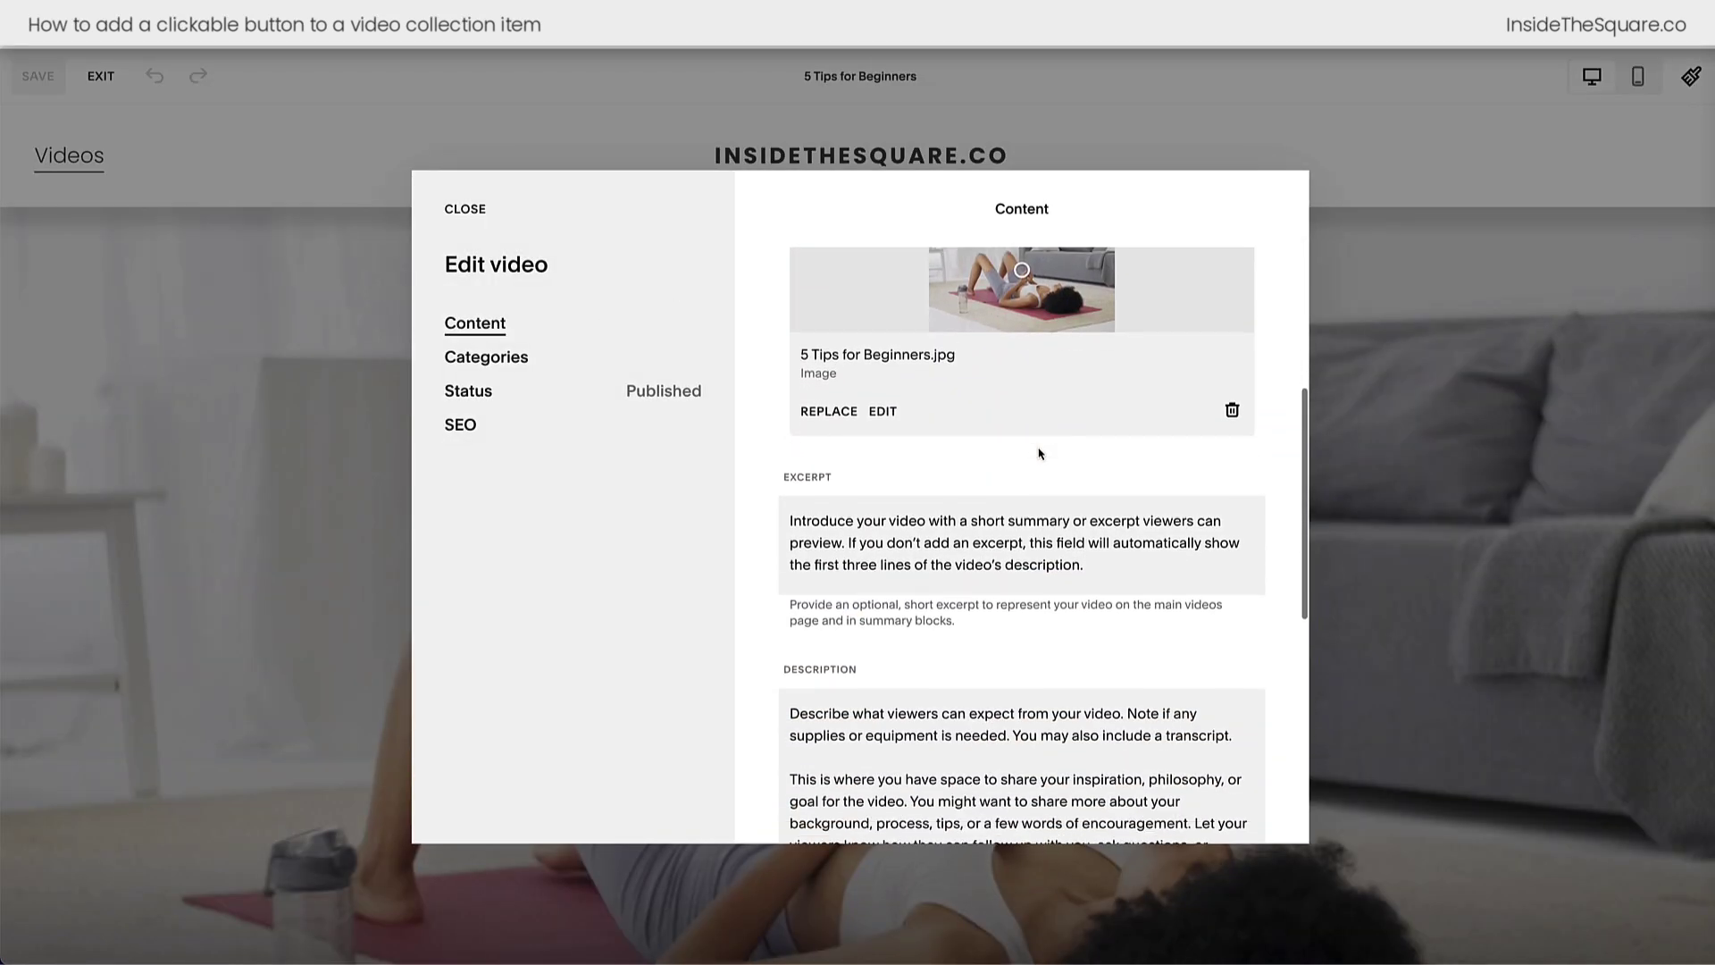
pyautogui.scroll(-4, 1039, 453)
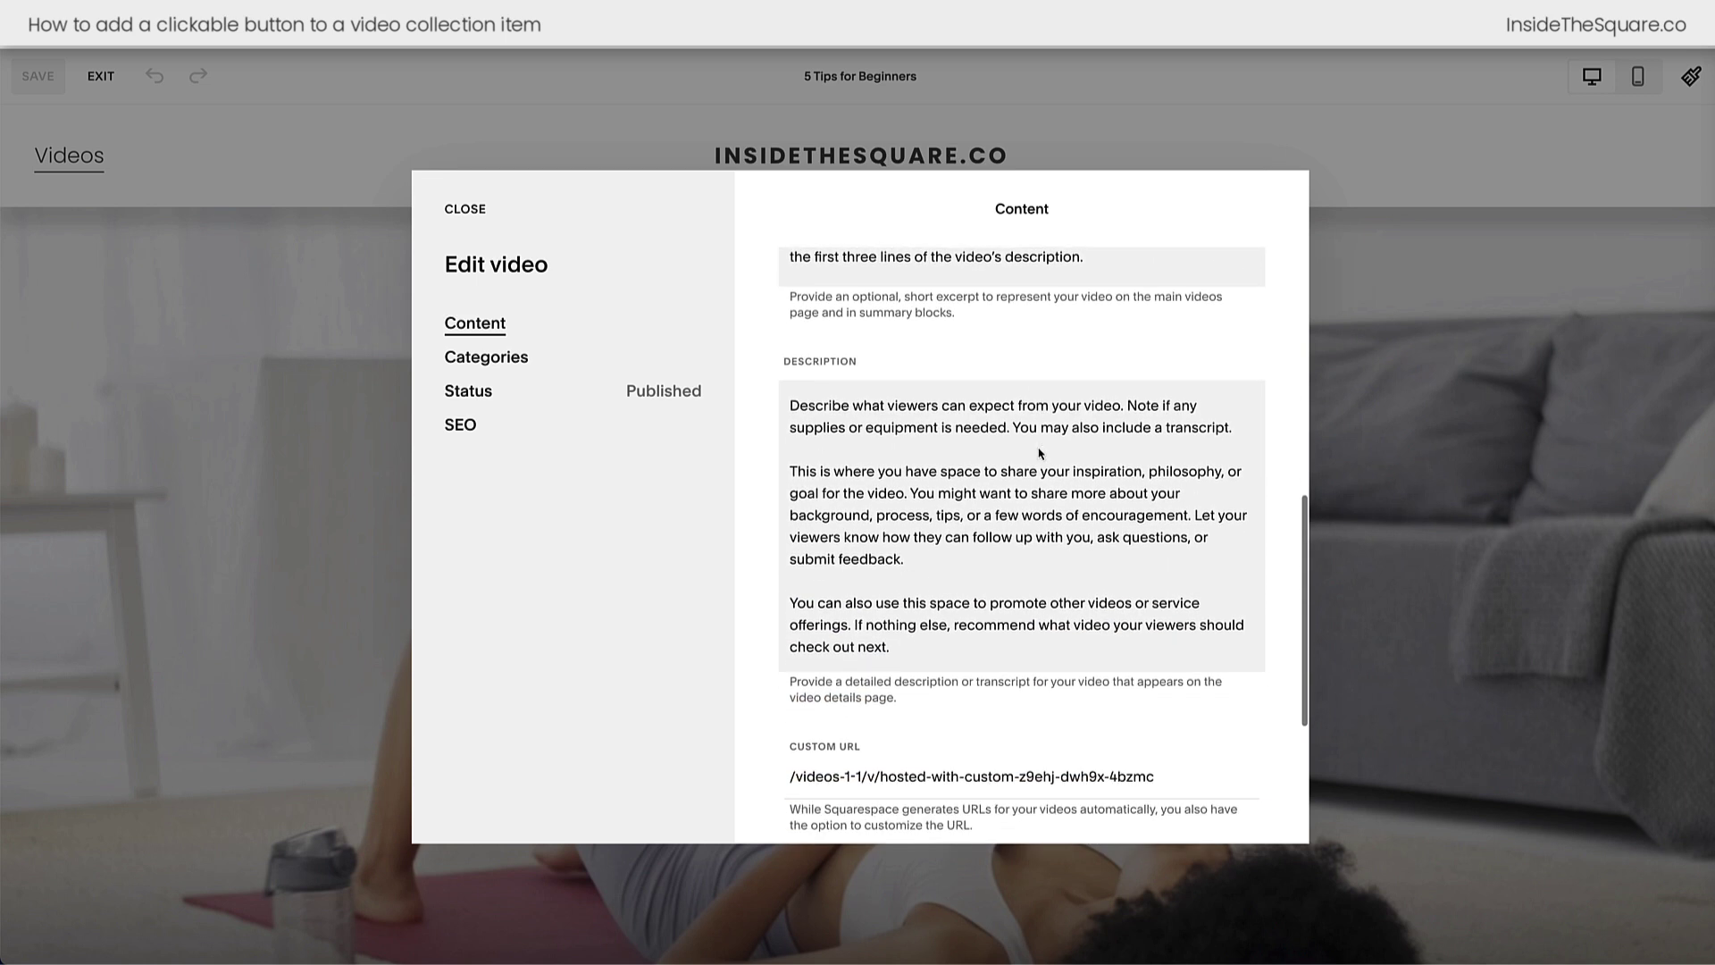
pyautogui.click(955, 655)
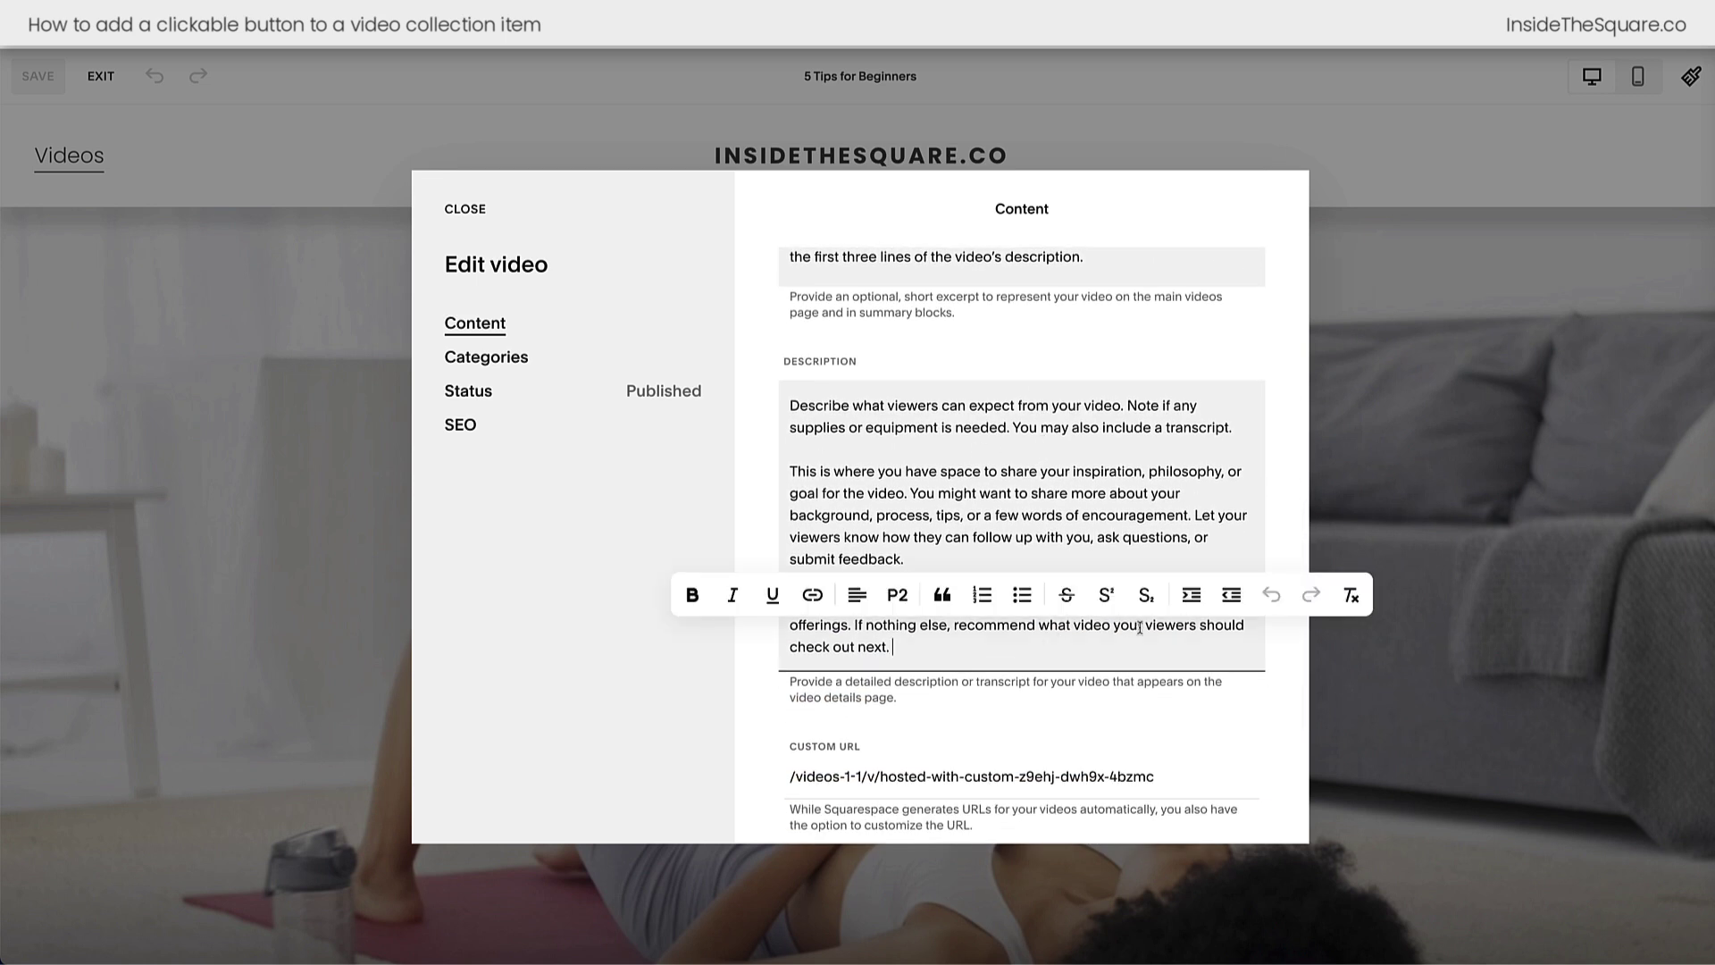
pyautogui.scroll(-1, 1137, 627)
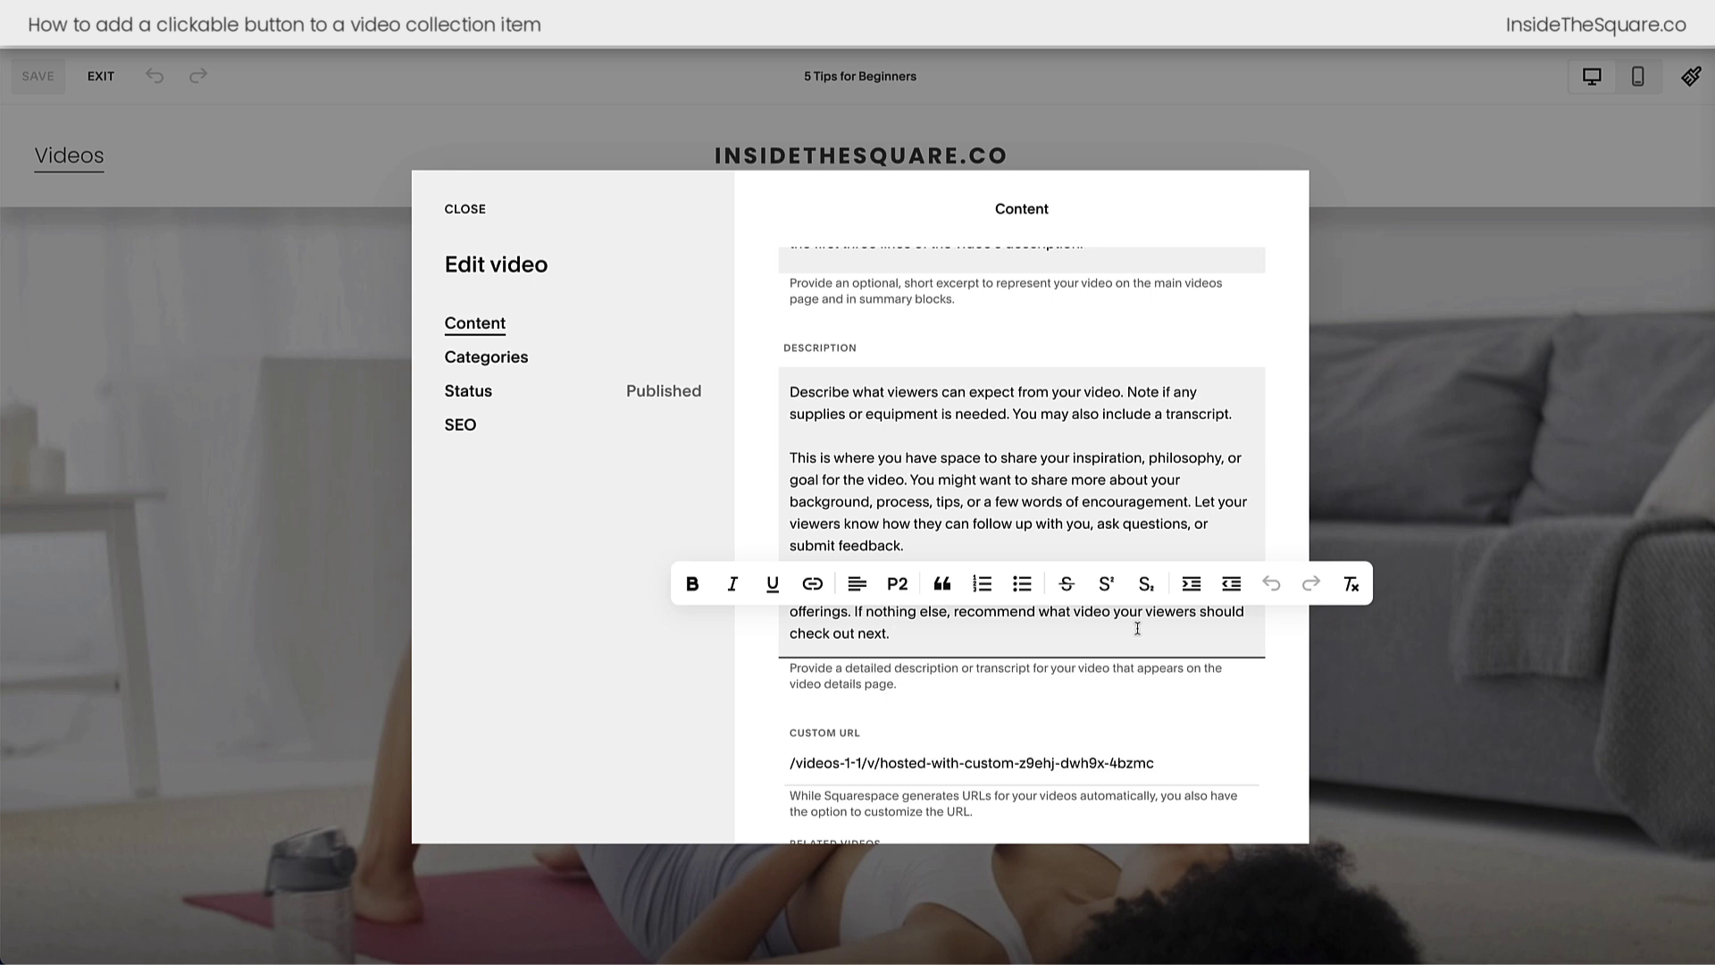
# - Add a new line reading 'Download The Guide' and select it
pyautogui.press('Return')
pyautogui.press('Return')
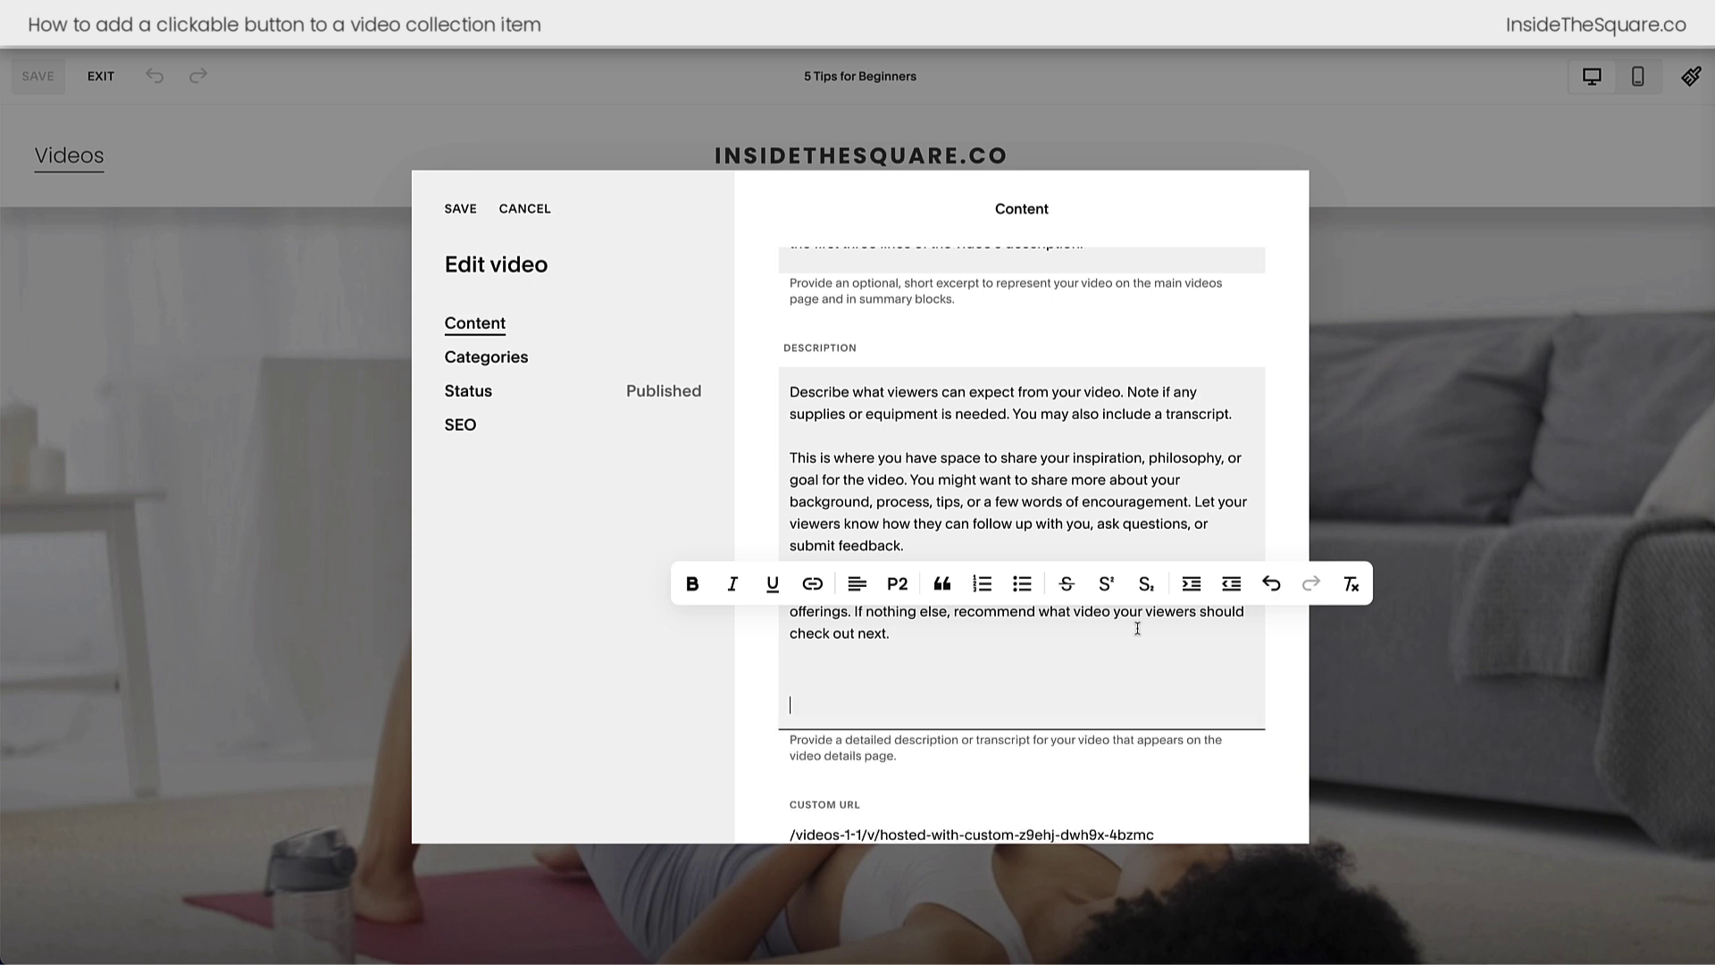
pyautogui.write('Download')
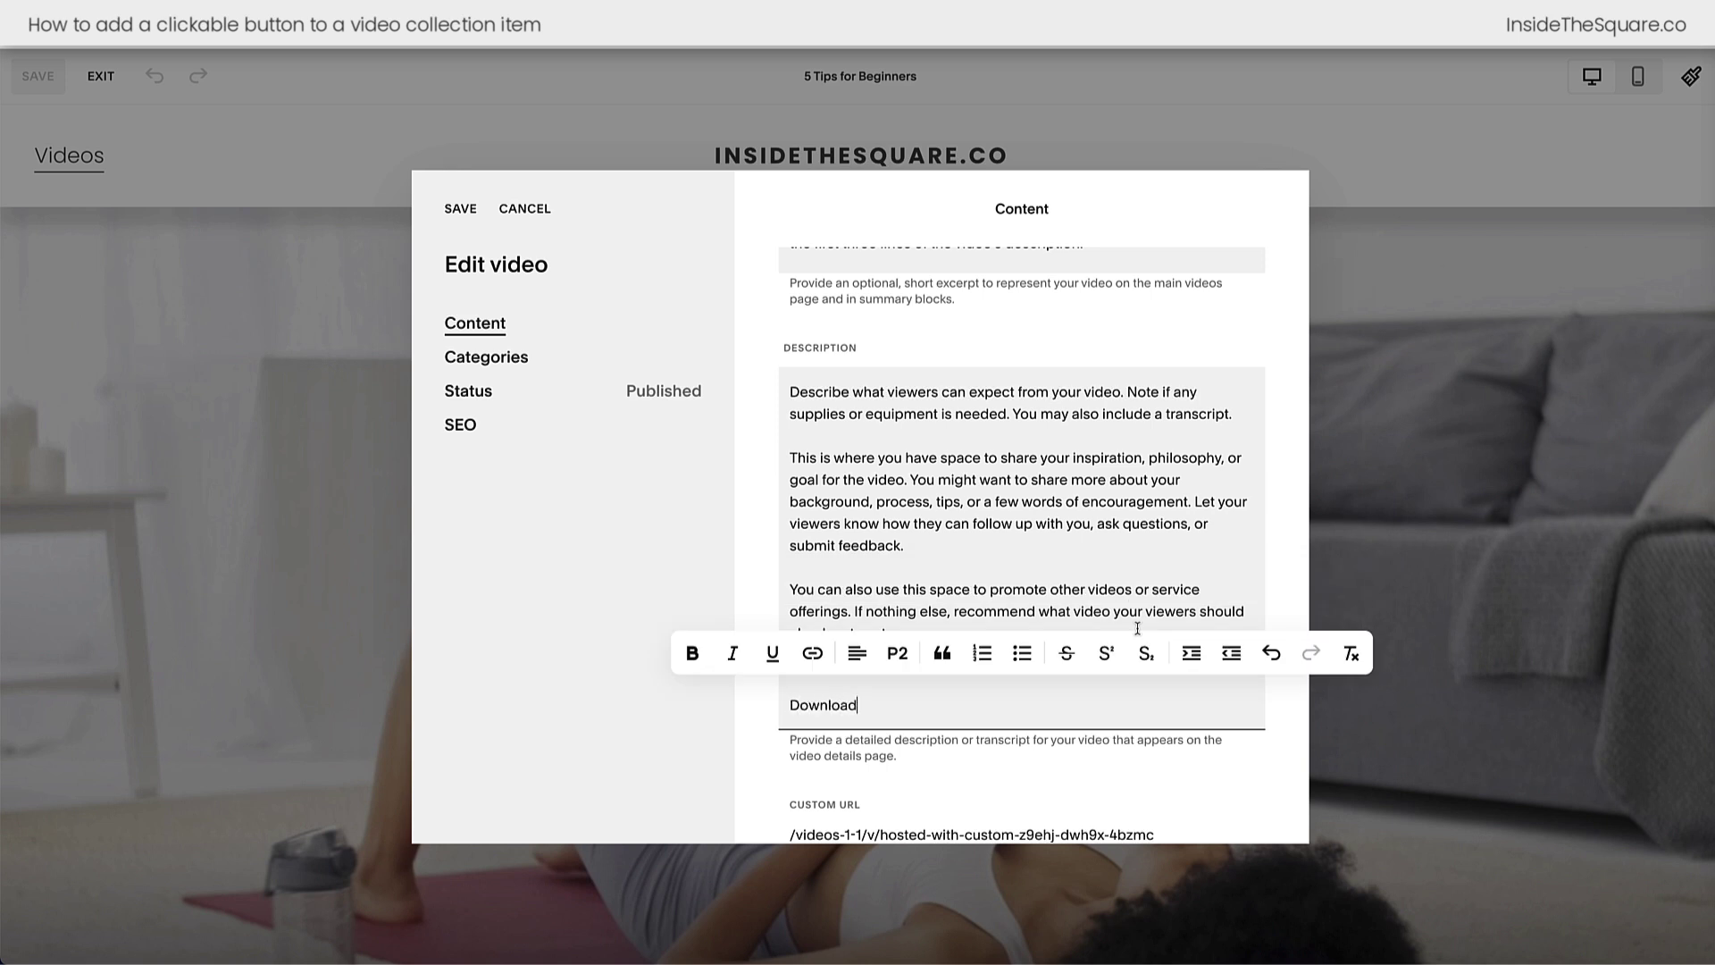
pyautogui.write(' The Guide')
pyautogui.hotkey('shift', 'Home')
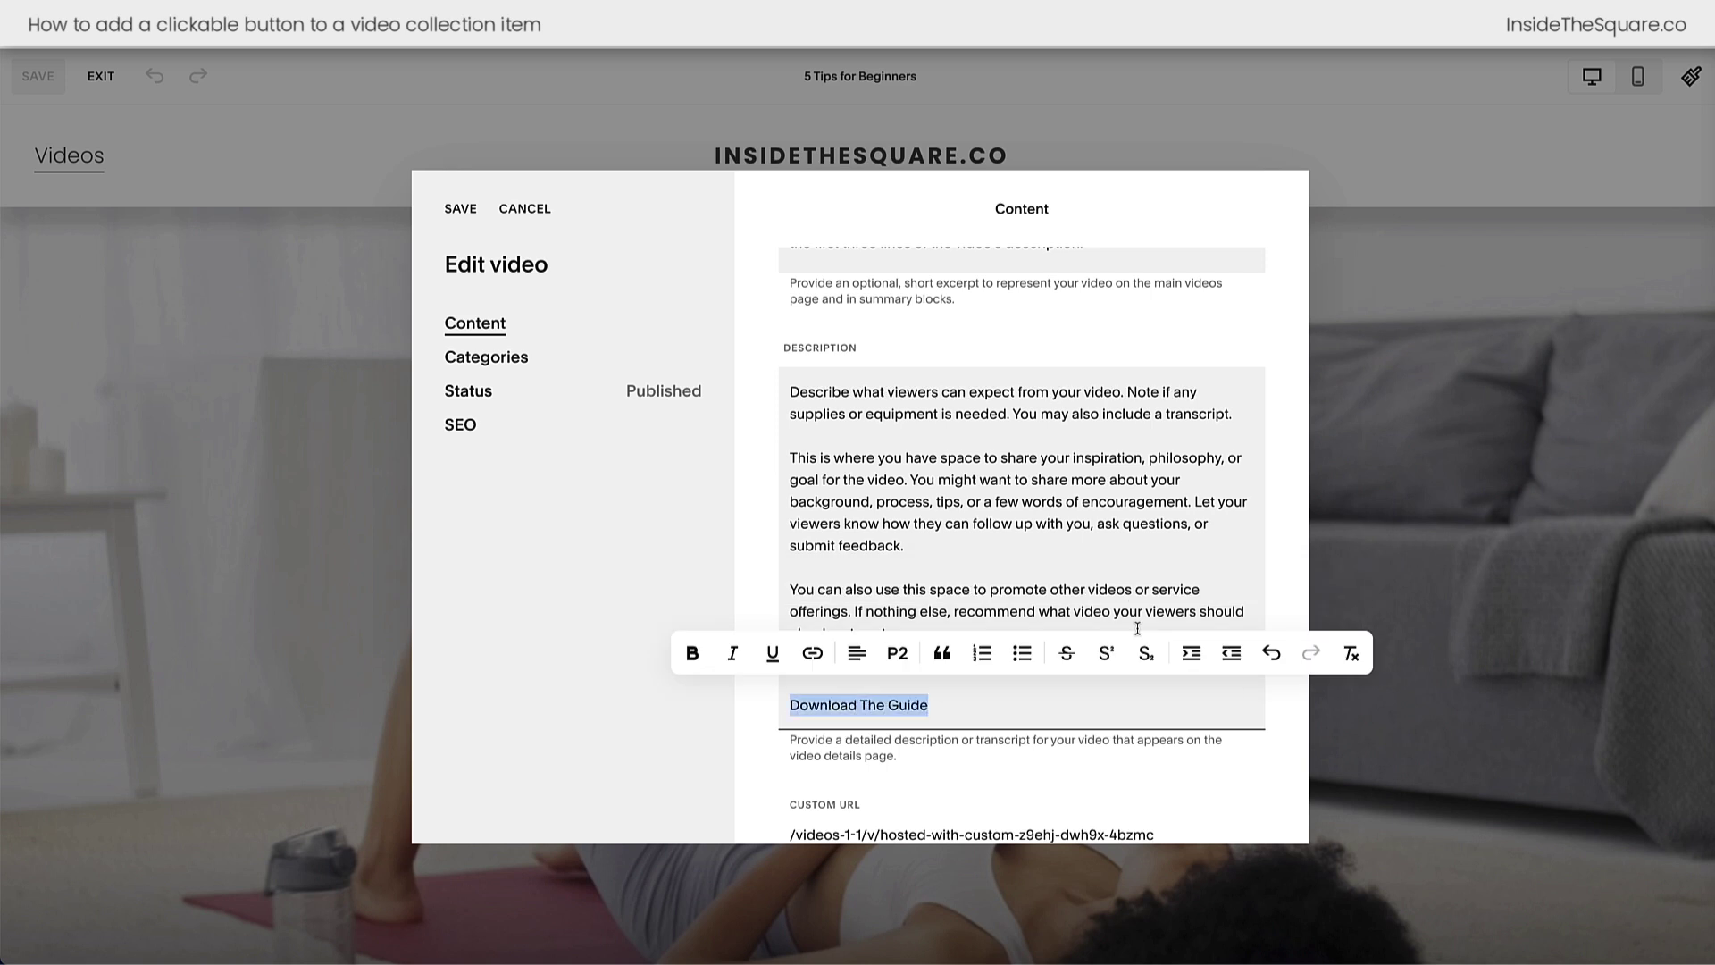
# - Link the selected text to the uploaded 'website workbook cover.pdf', opening in a new window
pyautogui.click(810, 657)
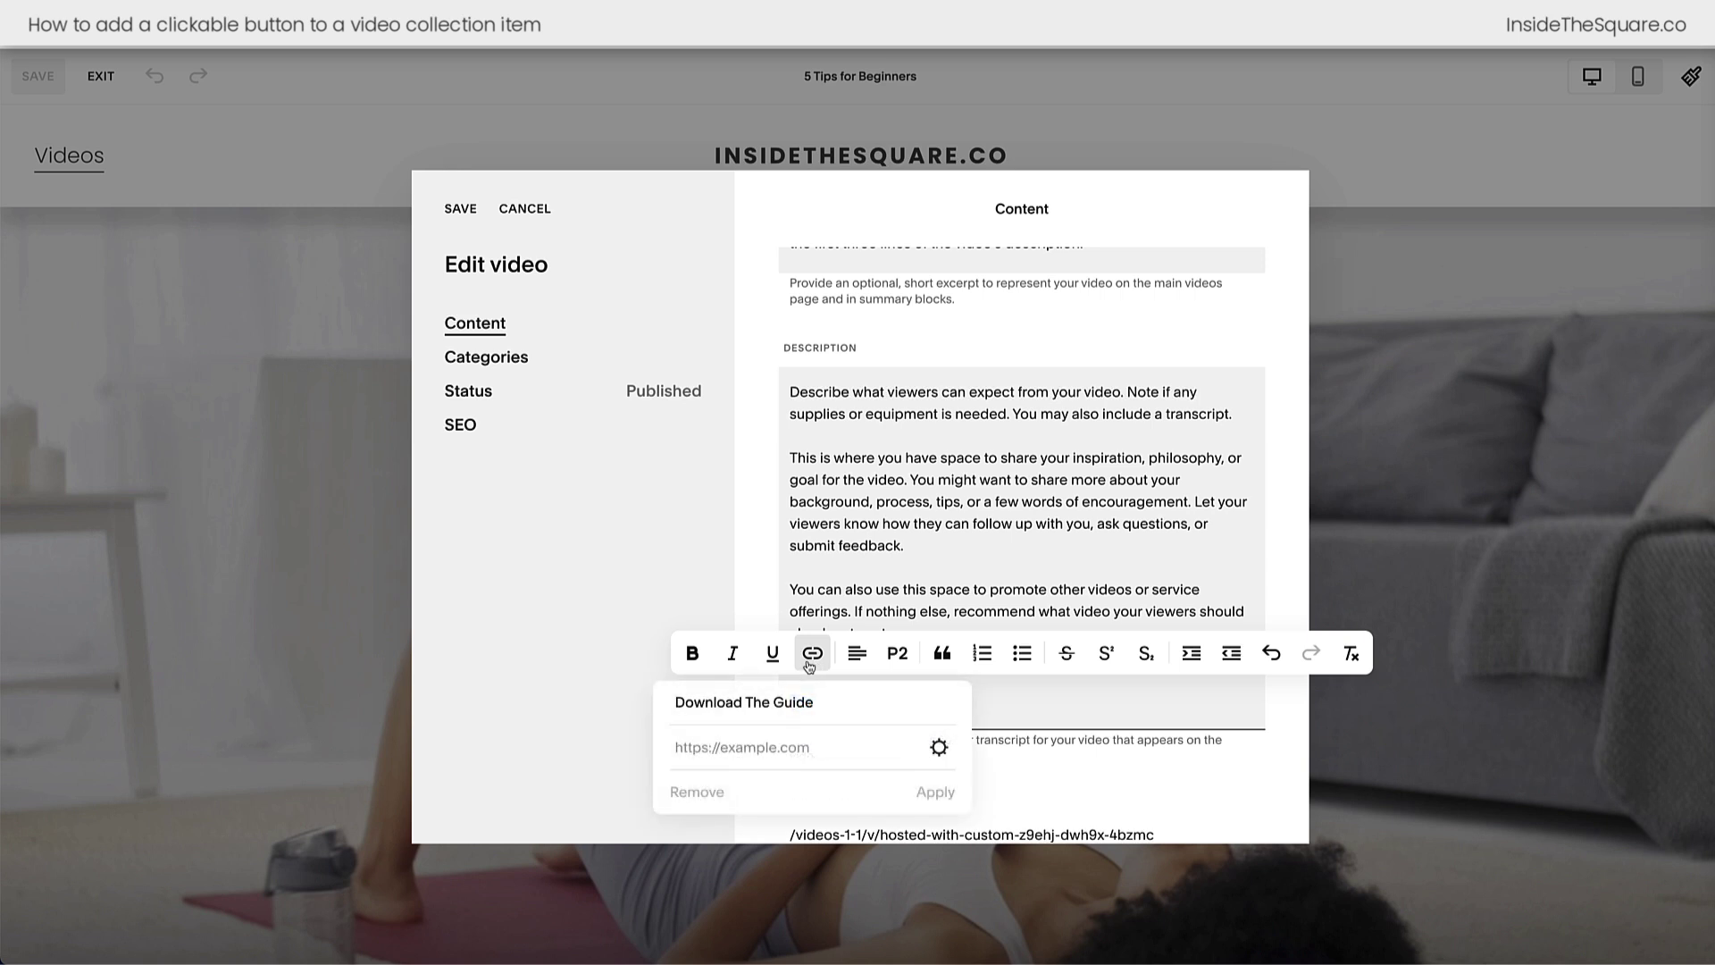
pyautogui.click(937, 751)
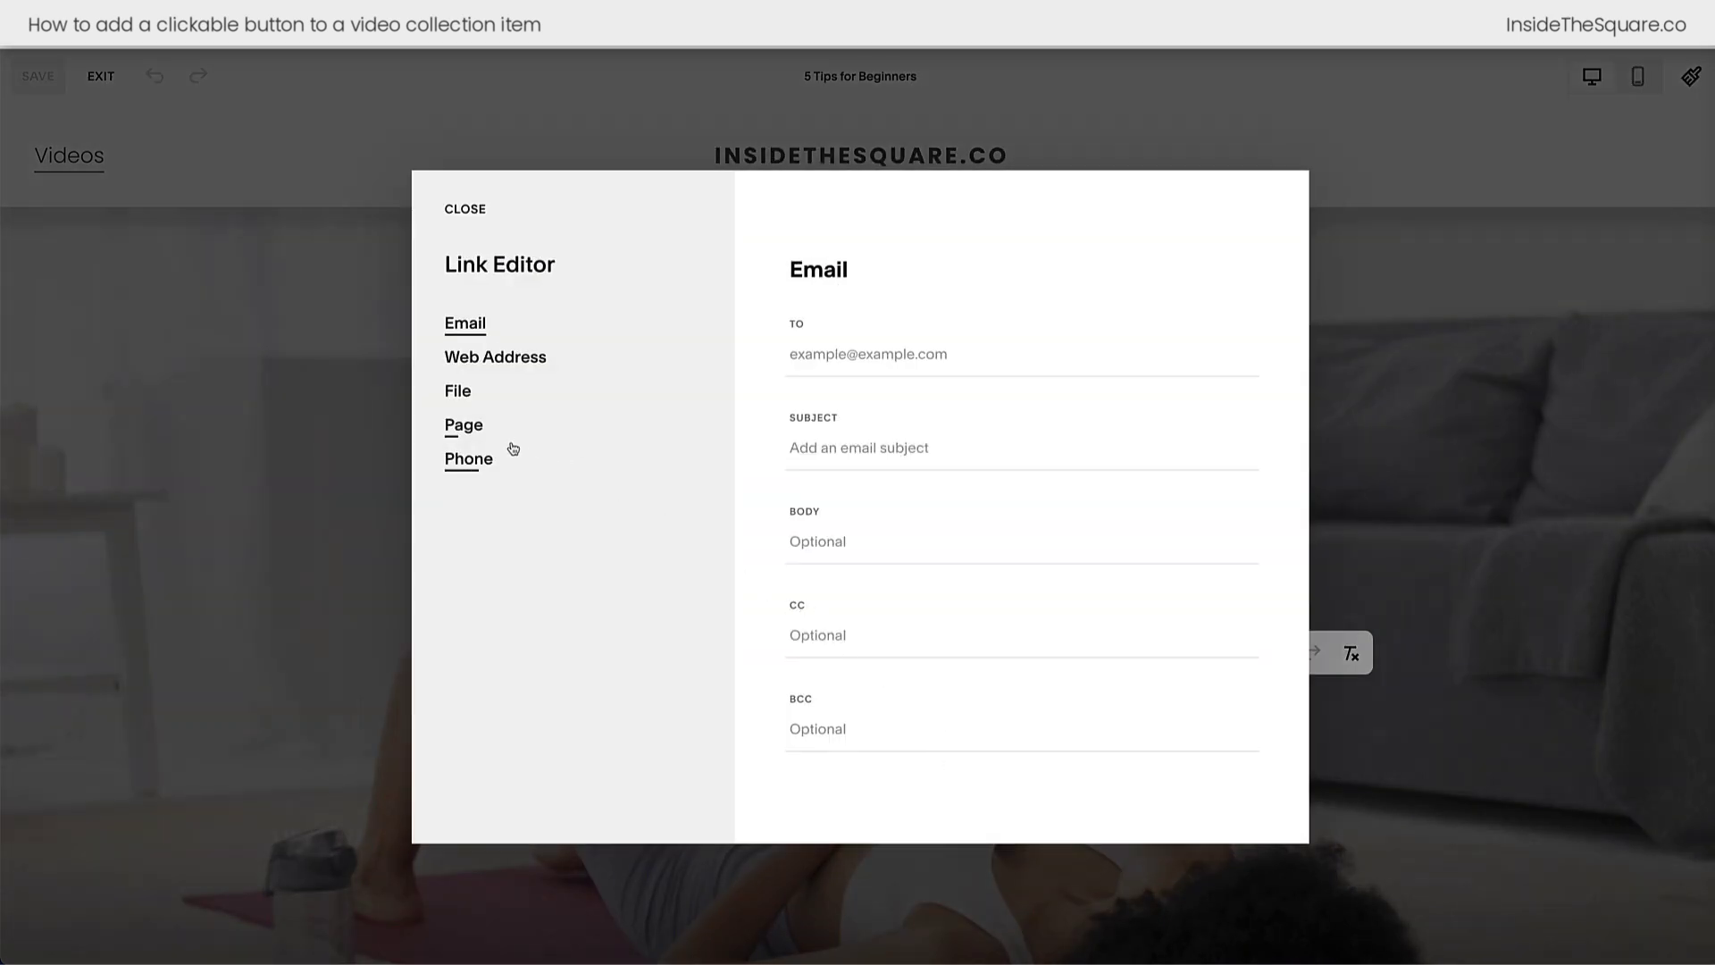
pyautogui.click(460, 394)
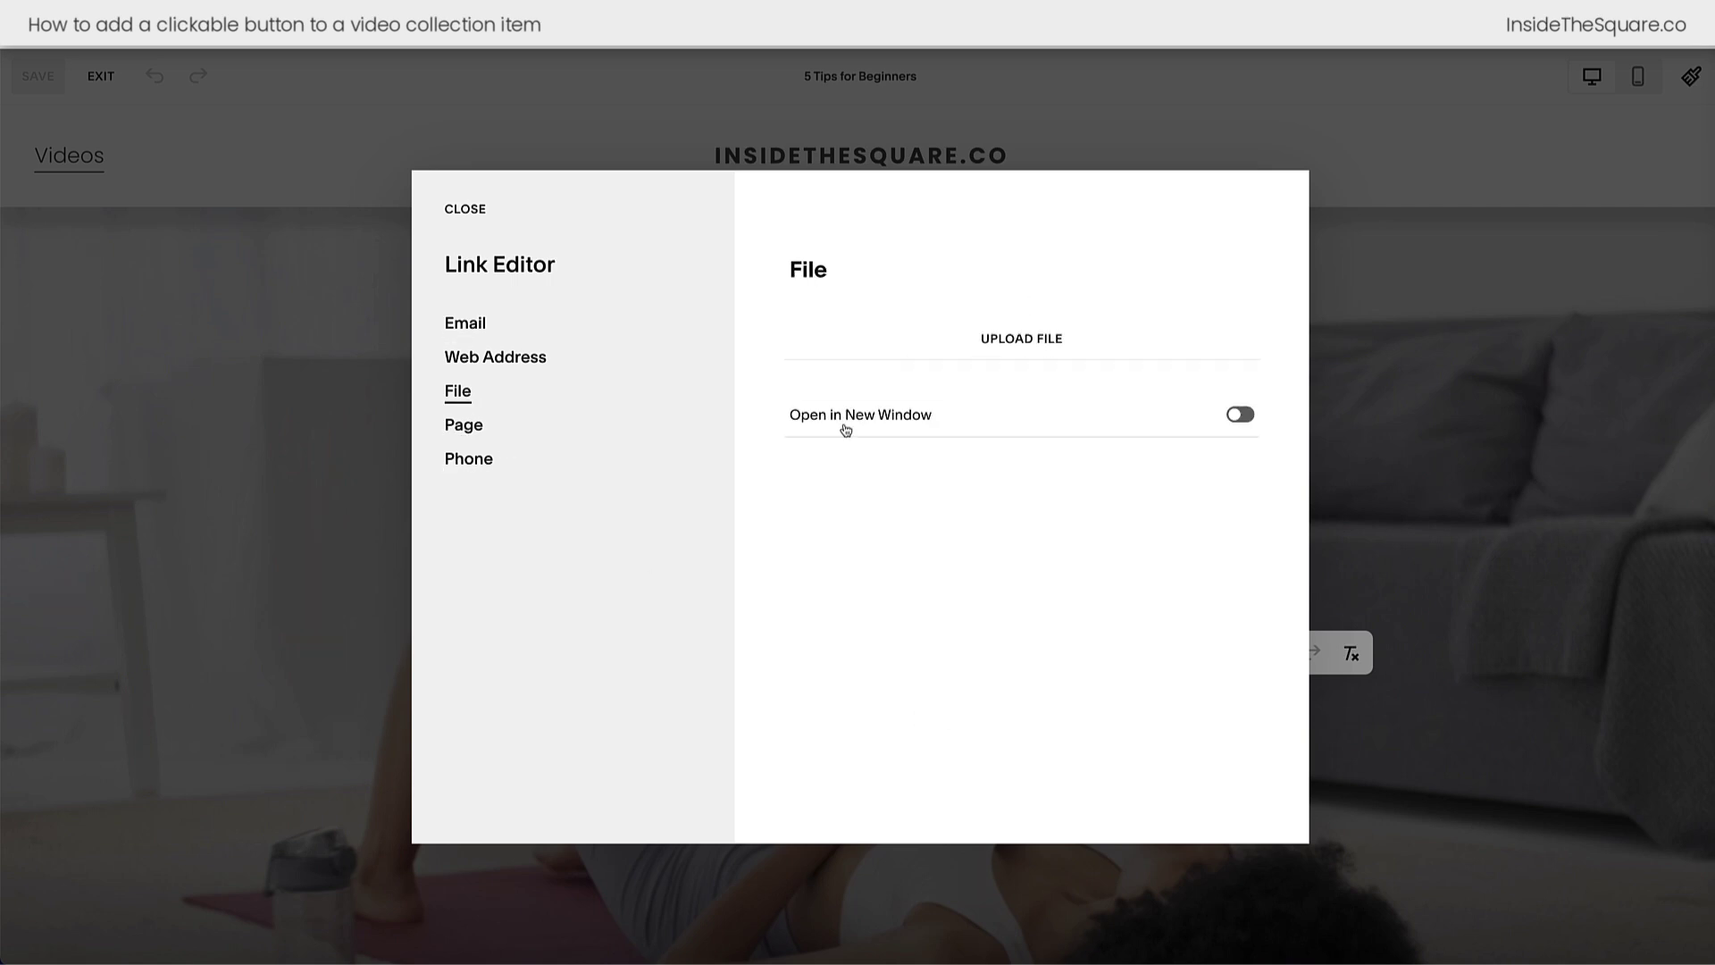
pyautogui.moveTo(1397, 185); pyautogui.dragTo(1033, 347)
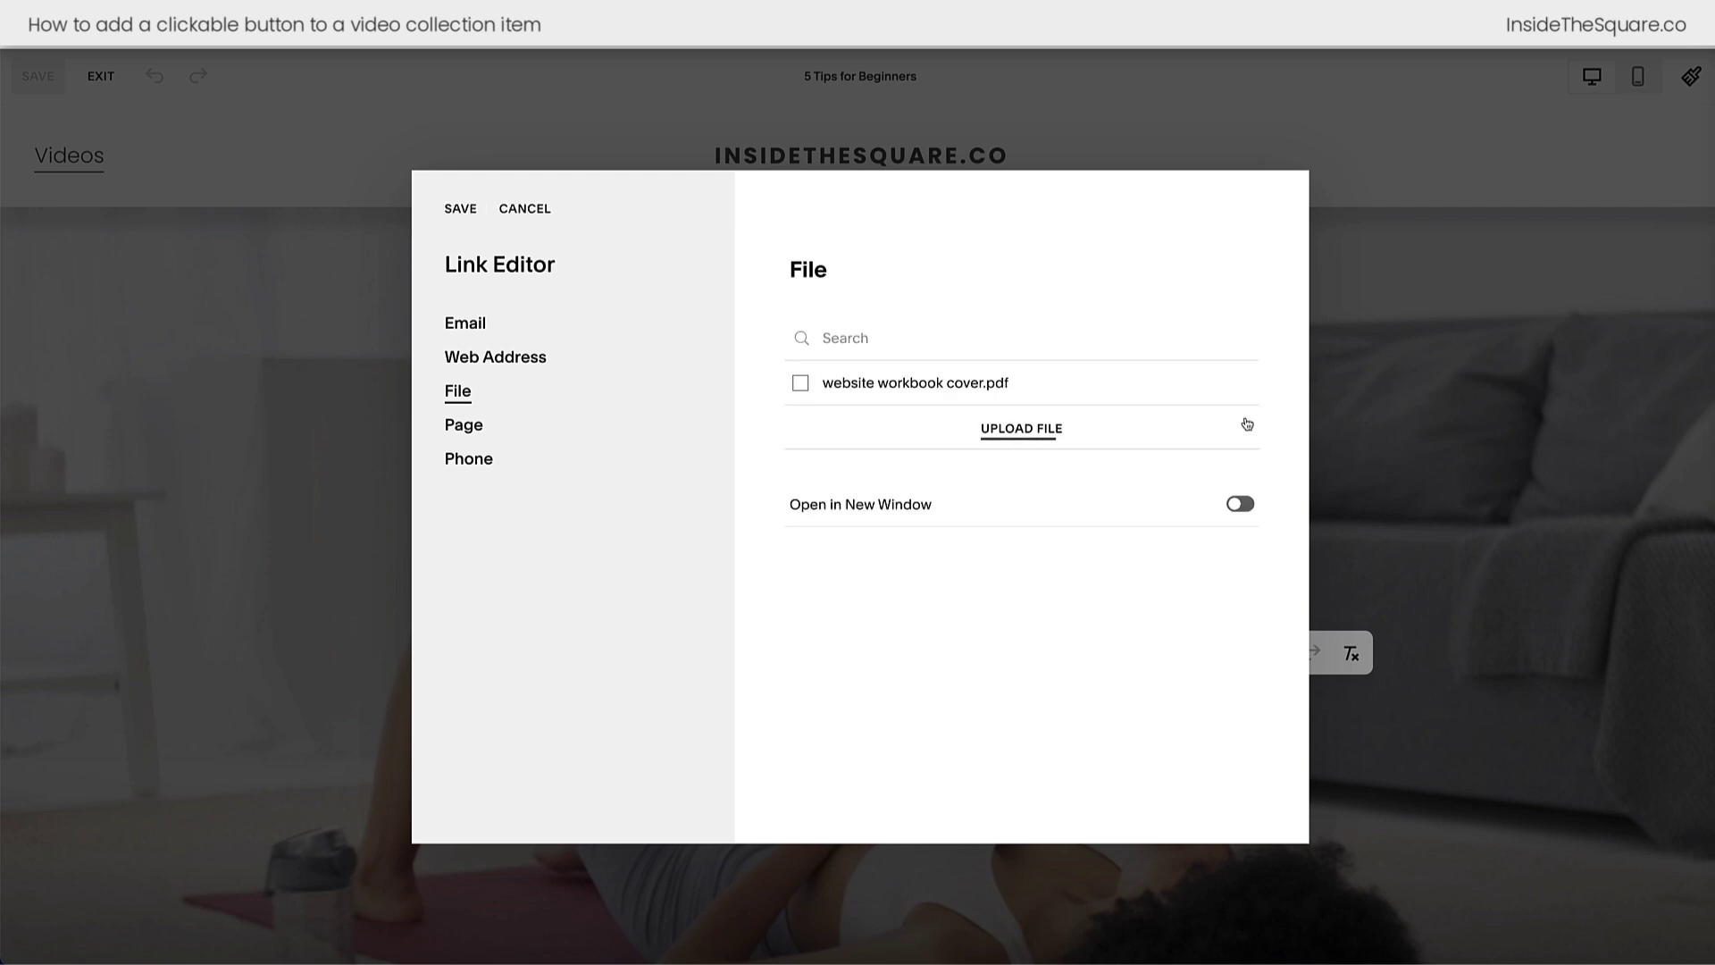
pyautogui.click(1240, 506)
pyautogui.click(799, 384)
pyautogui.click(800, 383)
pyautogui.click(461, 210)
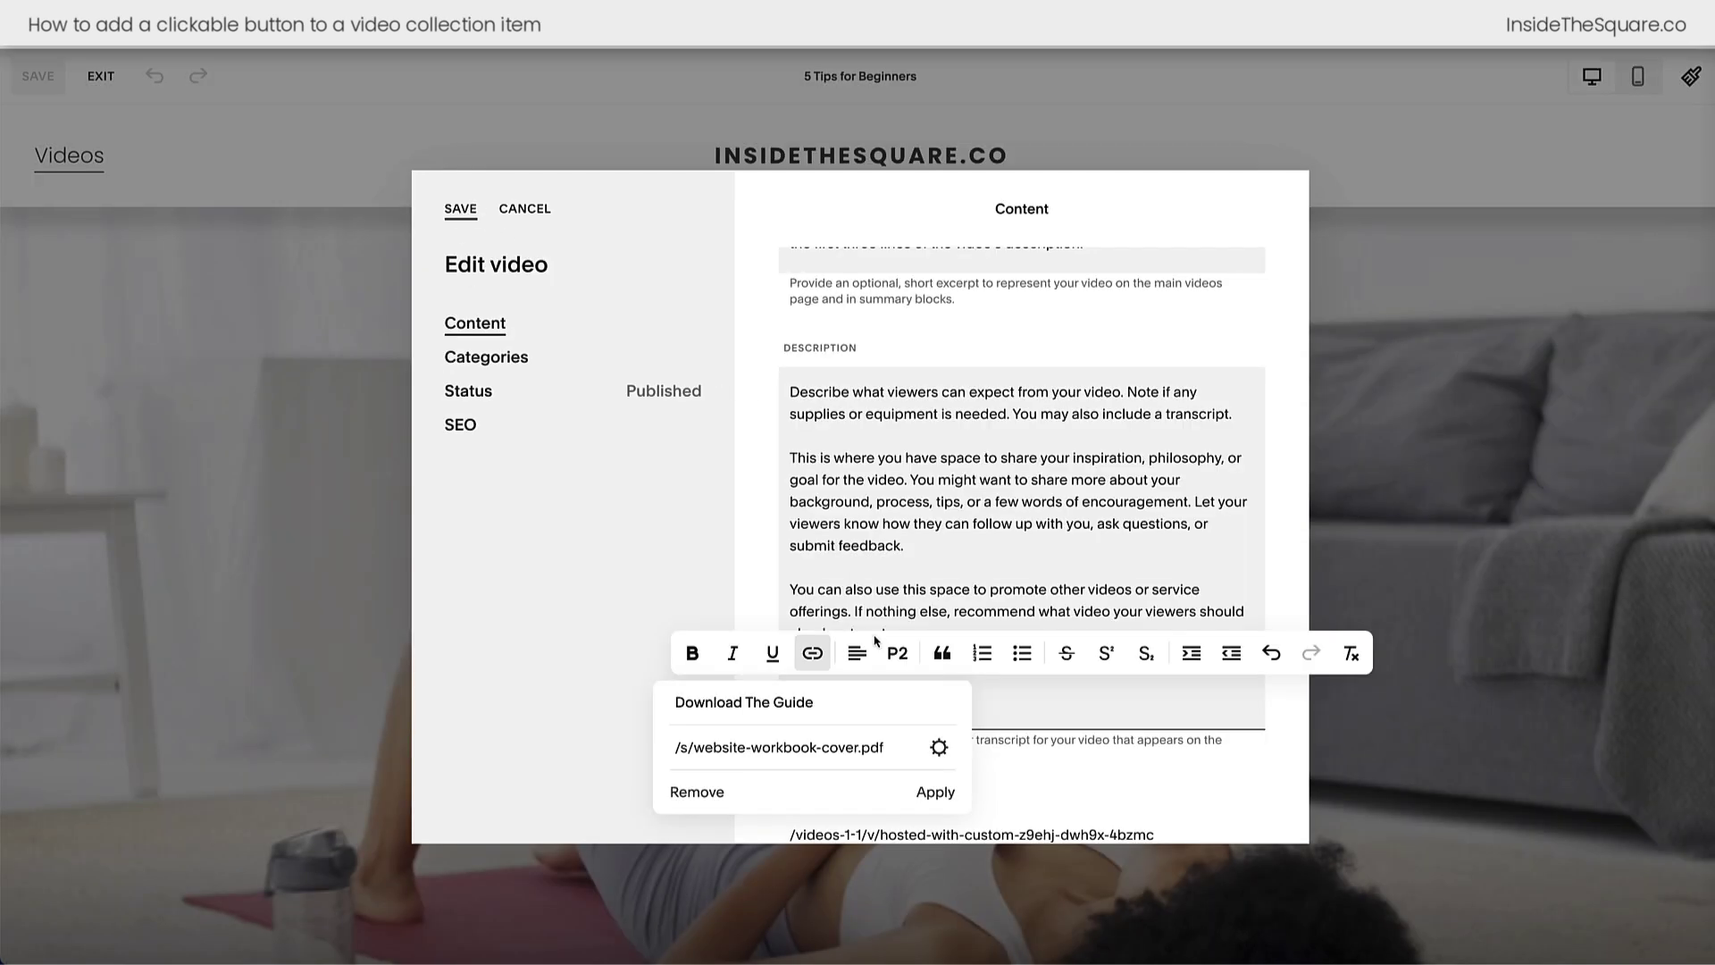
# - Apply the Download The Guide link, then exit the editor to see it below the description
pyautogui.scroll(-1, 1072, 797)
pyautogui.click(938, 793)
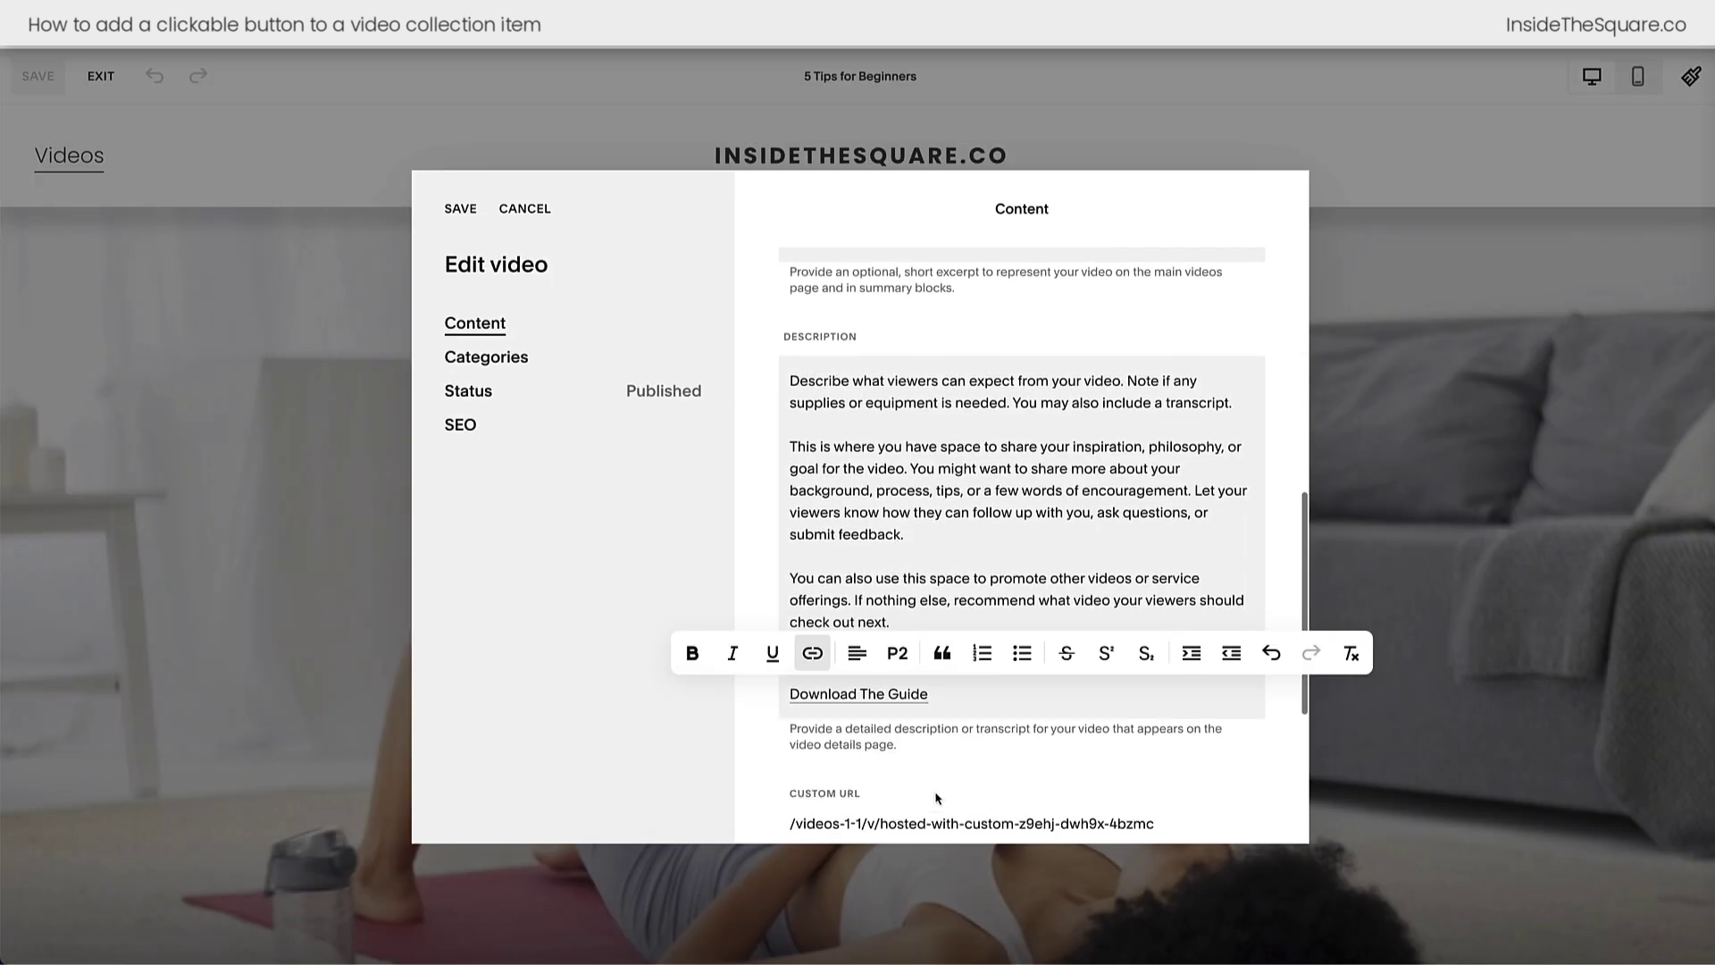
pyautogui.scroll(-1, 945, 698)
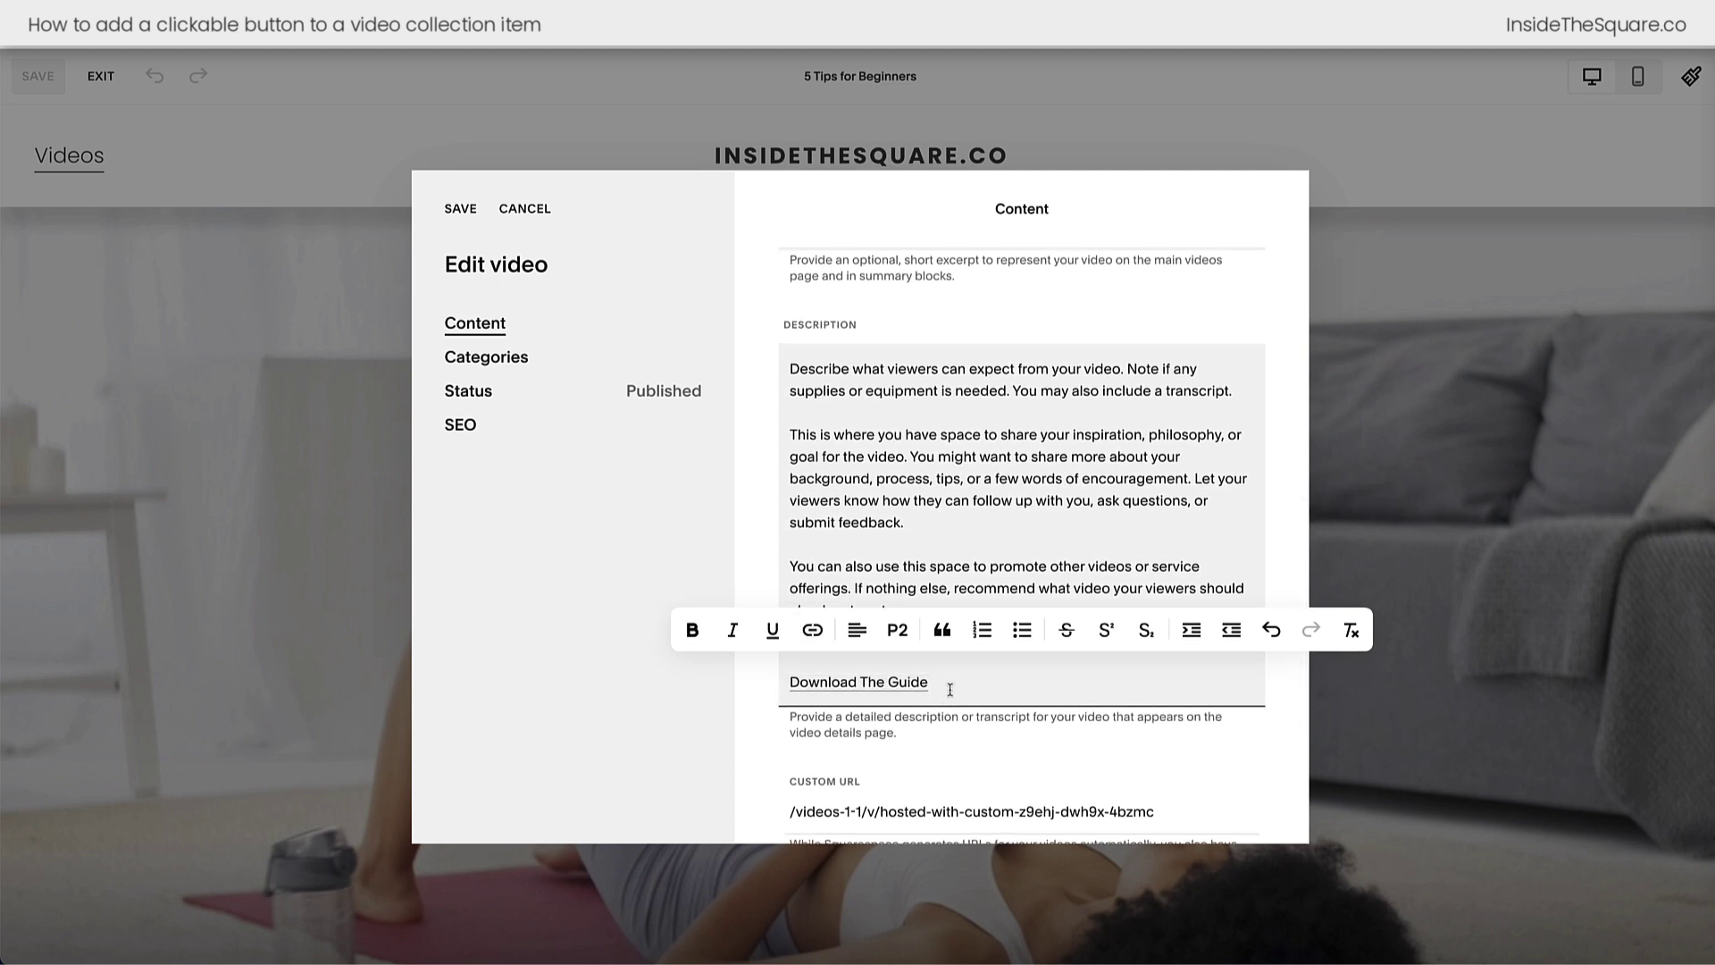
pyautogui.scroll(-1, 949, 686)
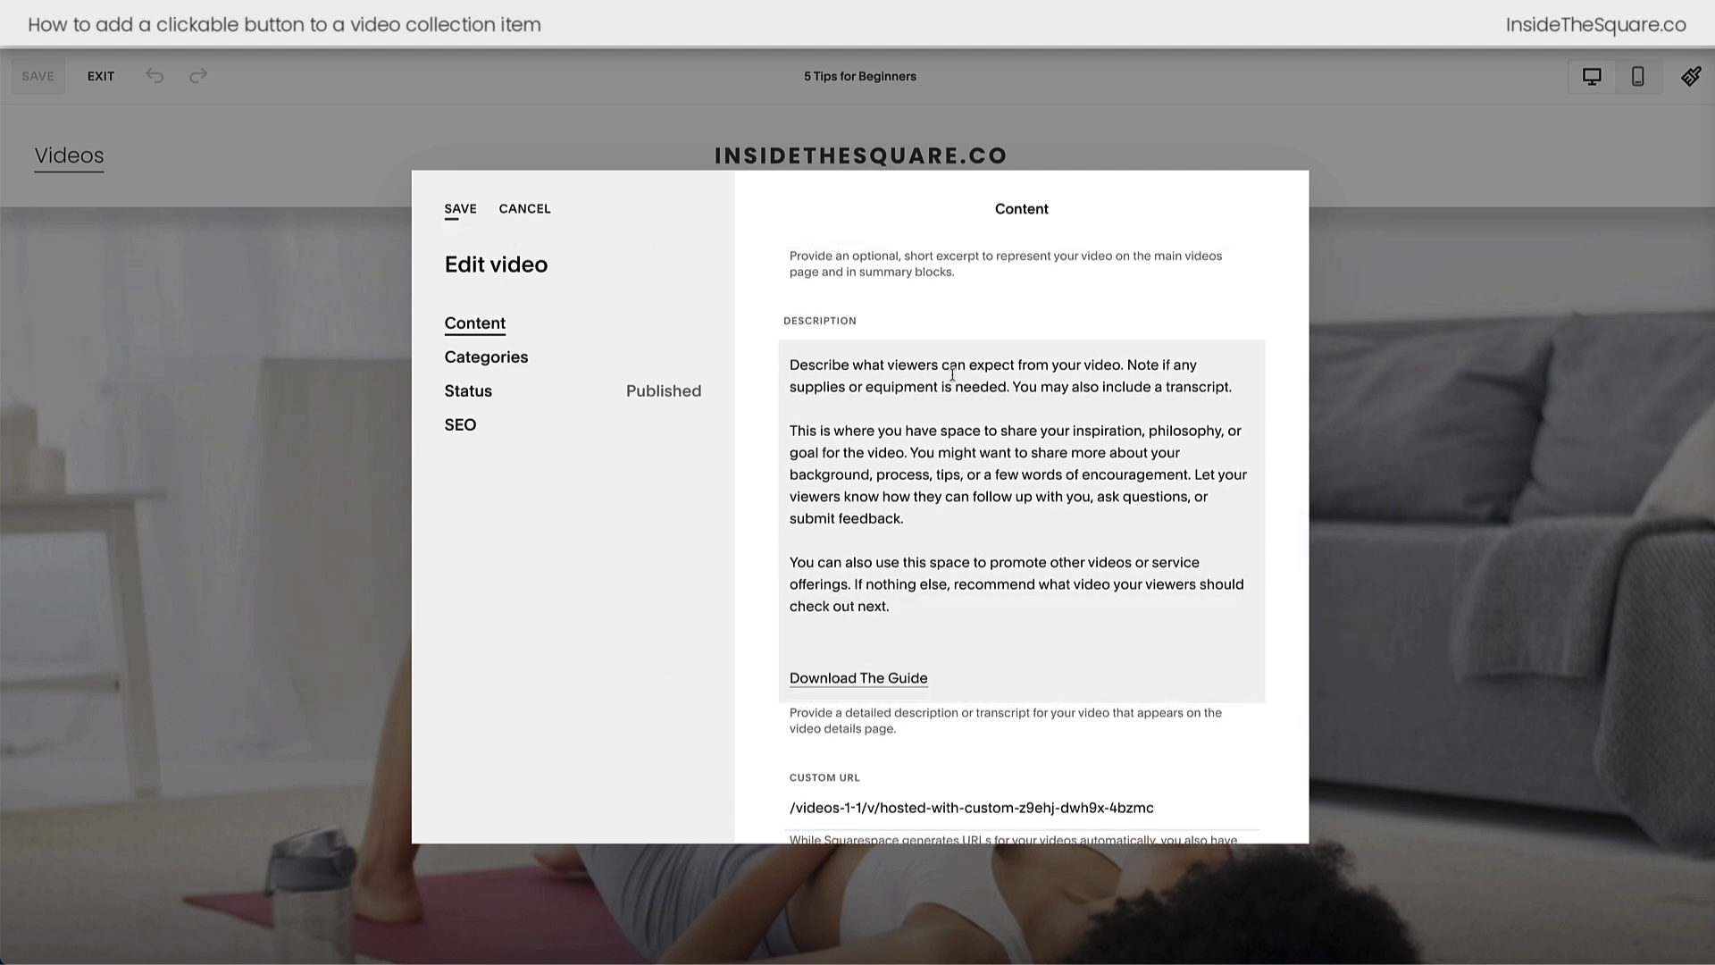
pyautogui.scroll(-10, 983, 402)
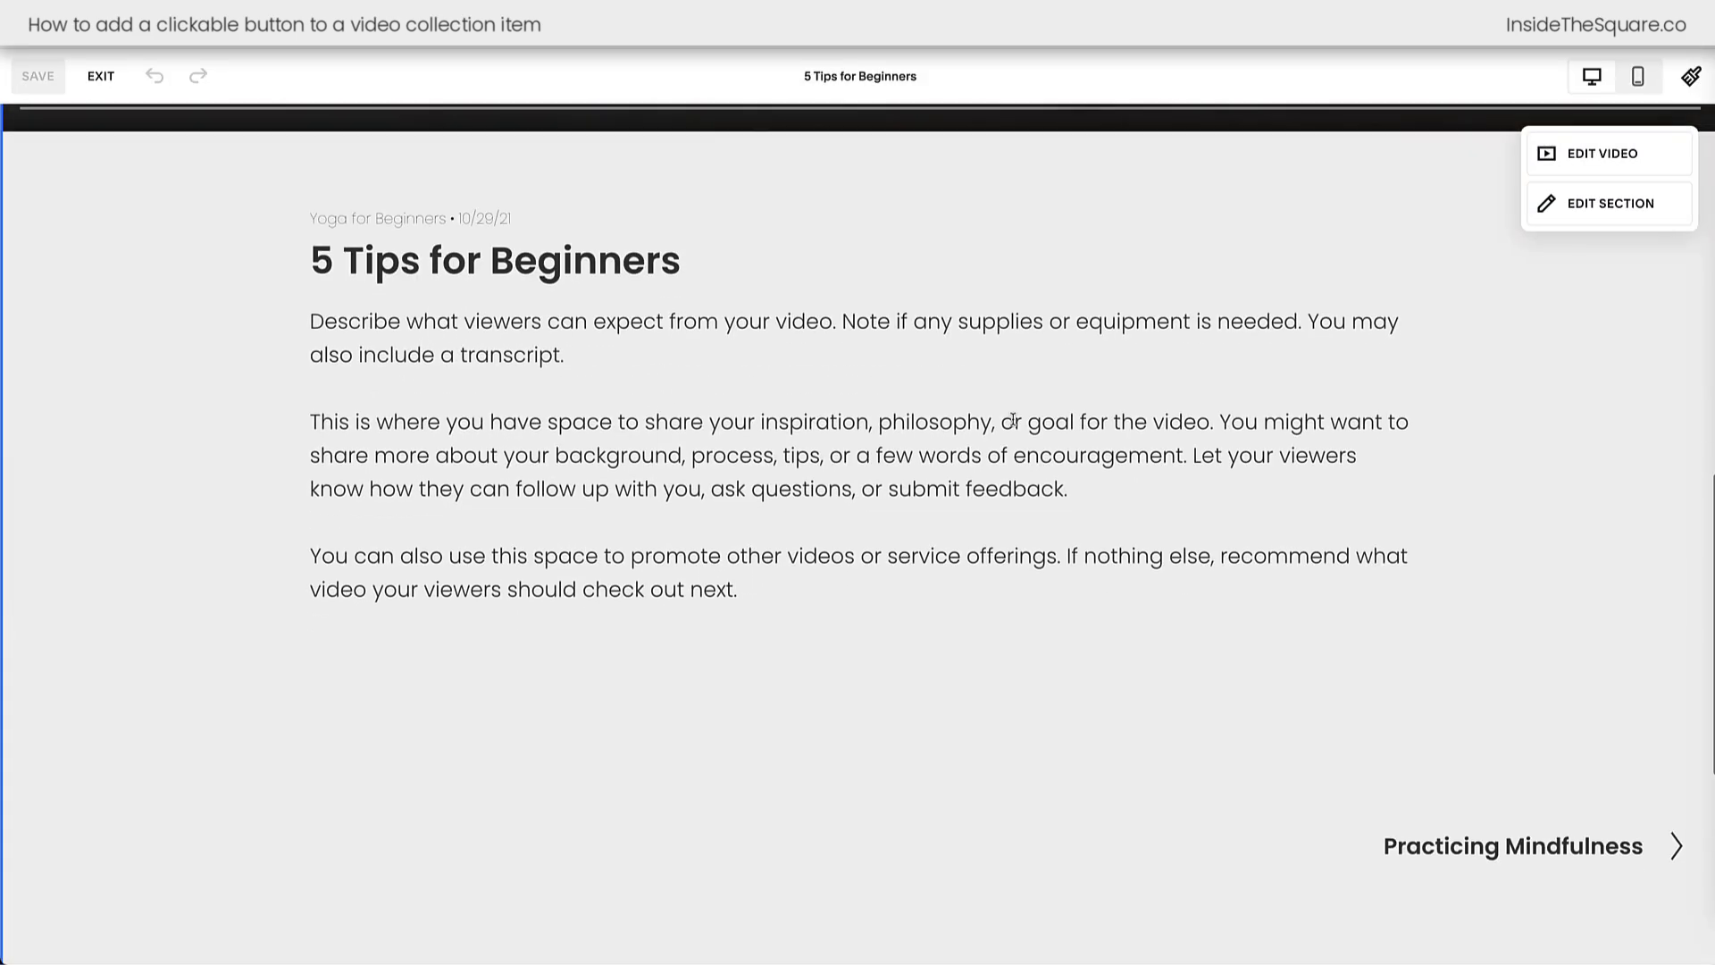
pyautogui.scroll(-1, 1013, 420)
pyautogui.click(101, 76)
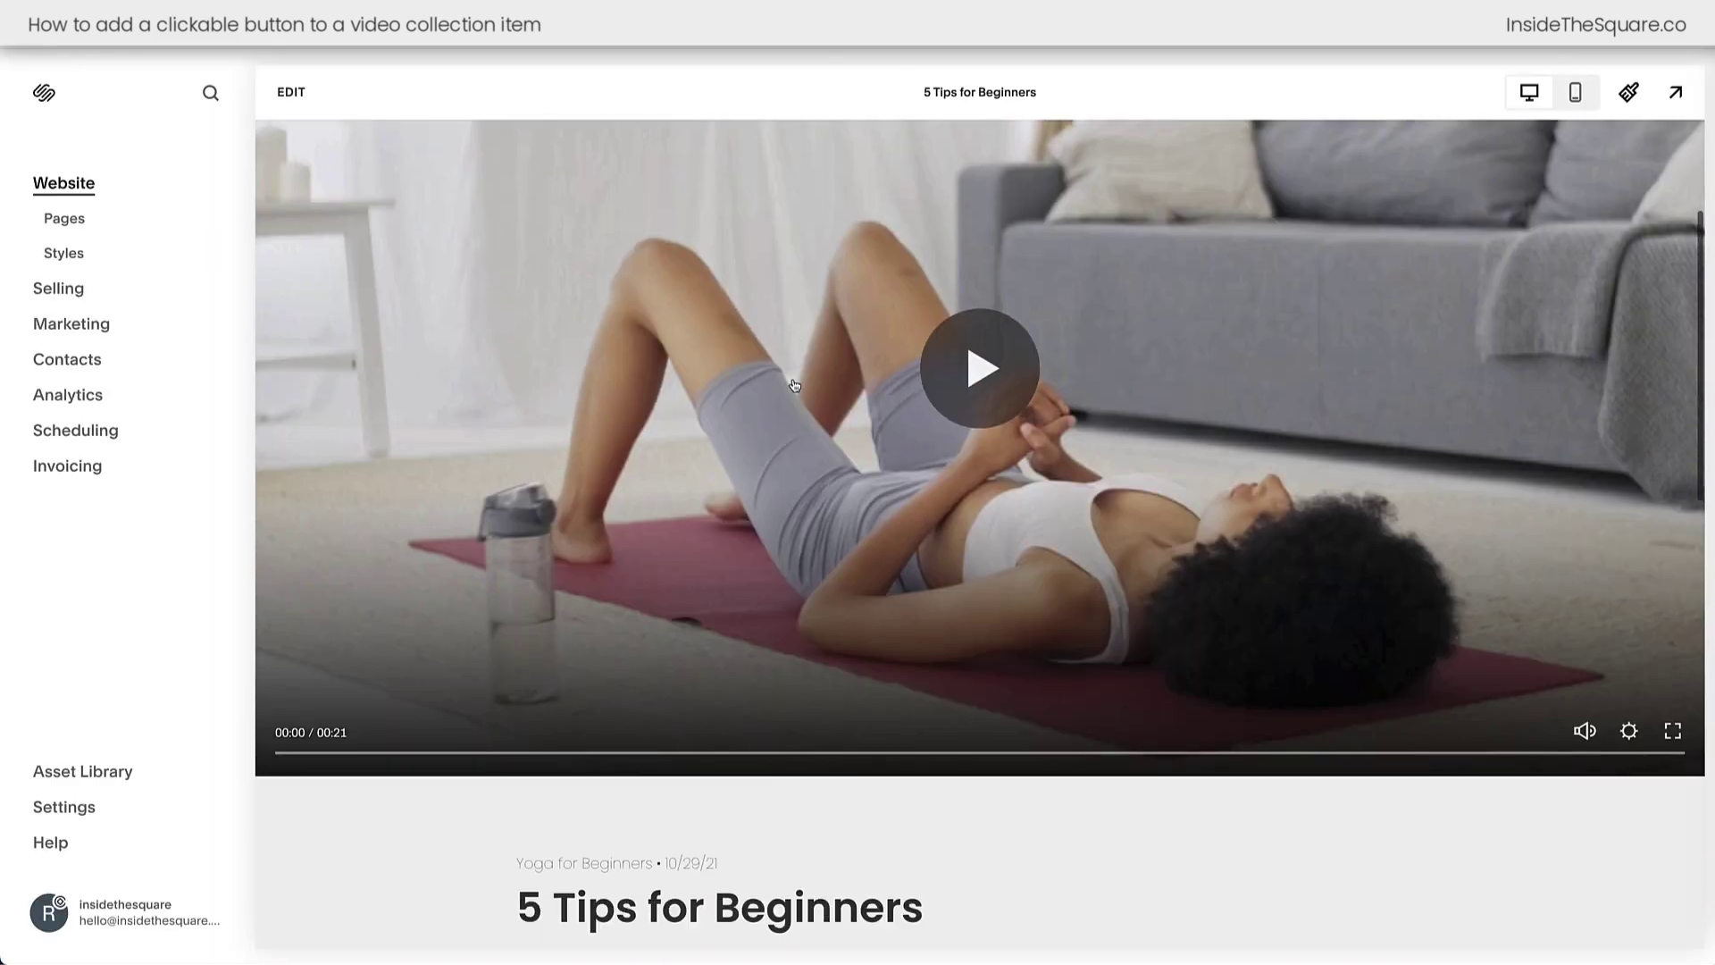
pyautogui.scroll(-10, 582, 457)
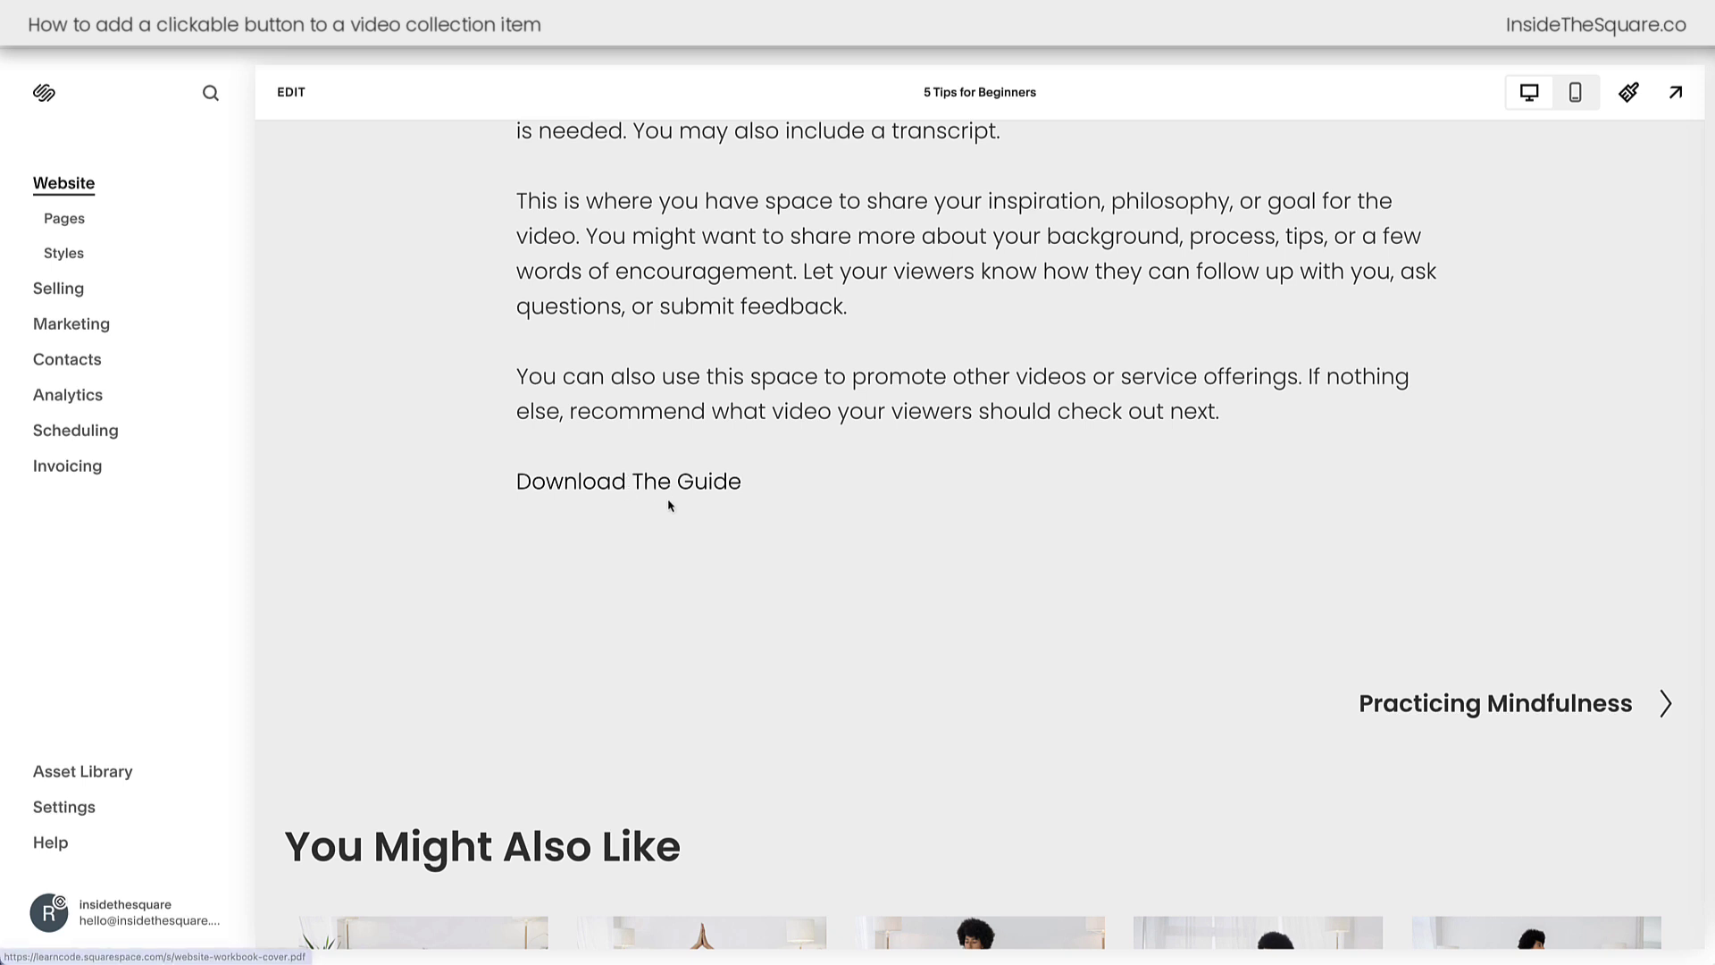
# - Reach the empty Custom CSS editor through Pages and Website Tools
pyautogui.click(62, 226)
pyautogui.click(116, 594)
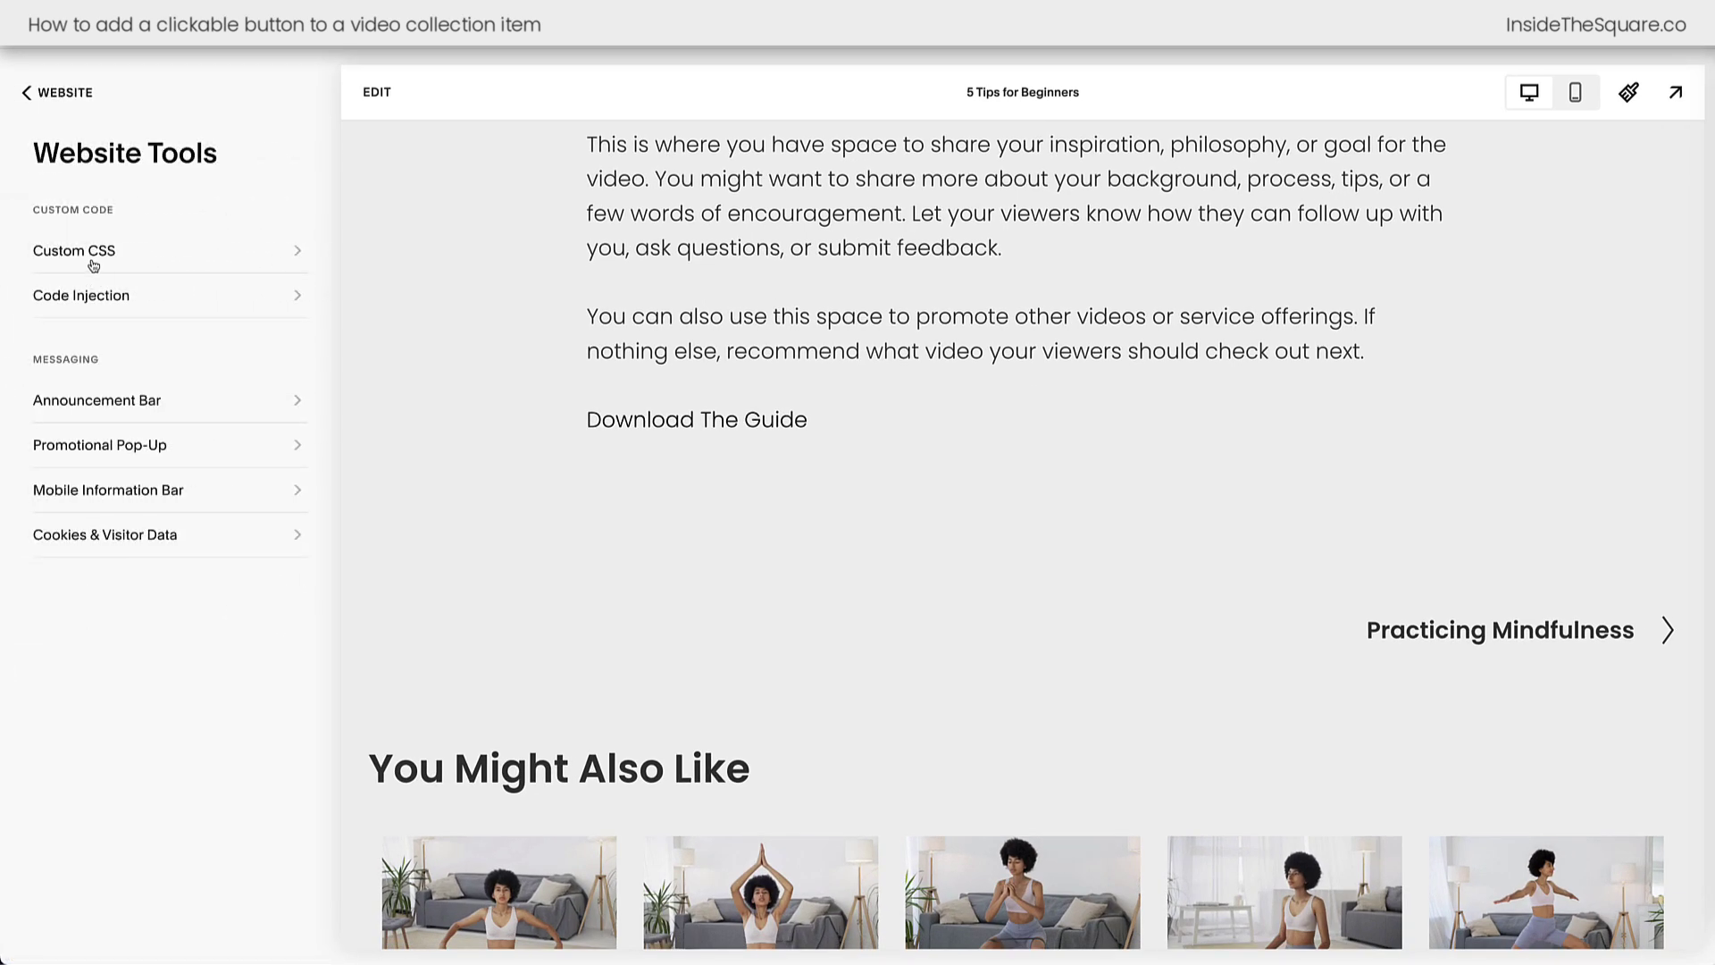
pyautogui.click(91, 260)
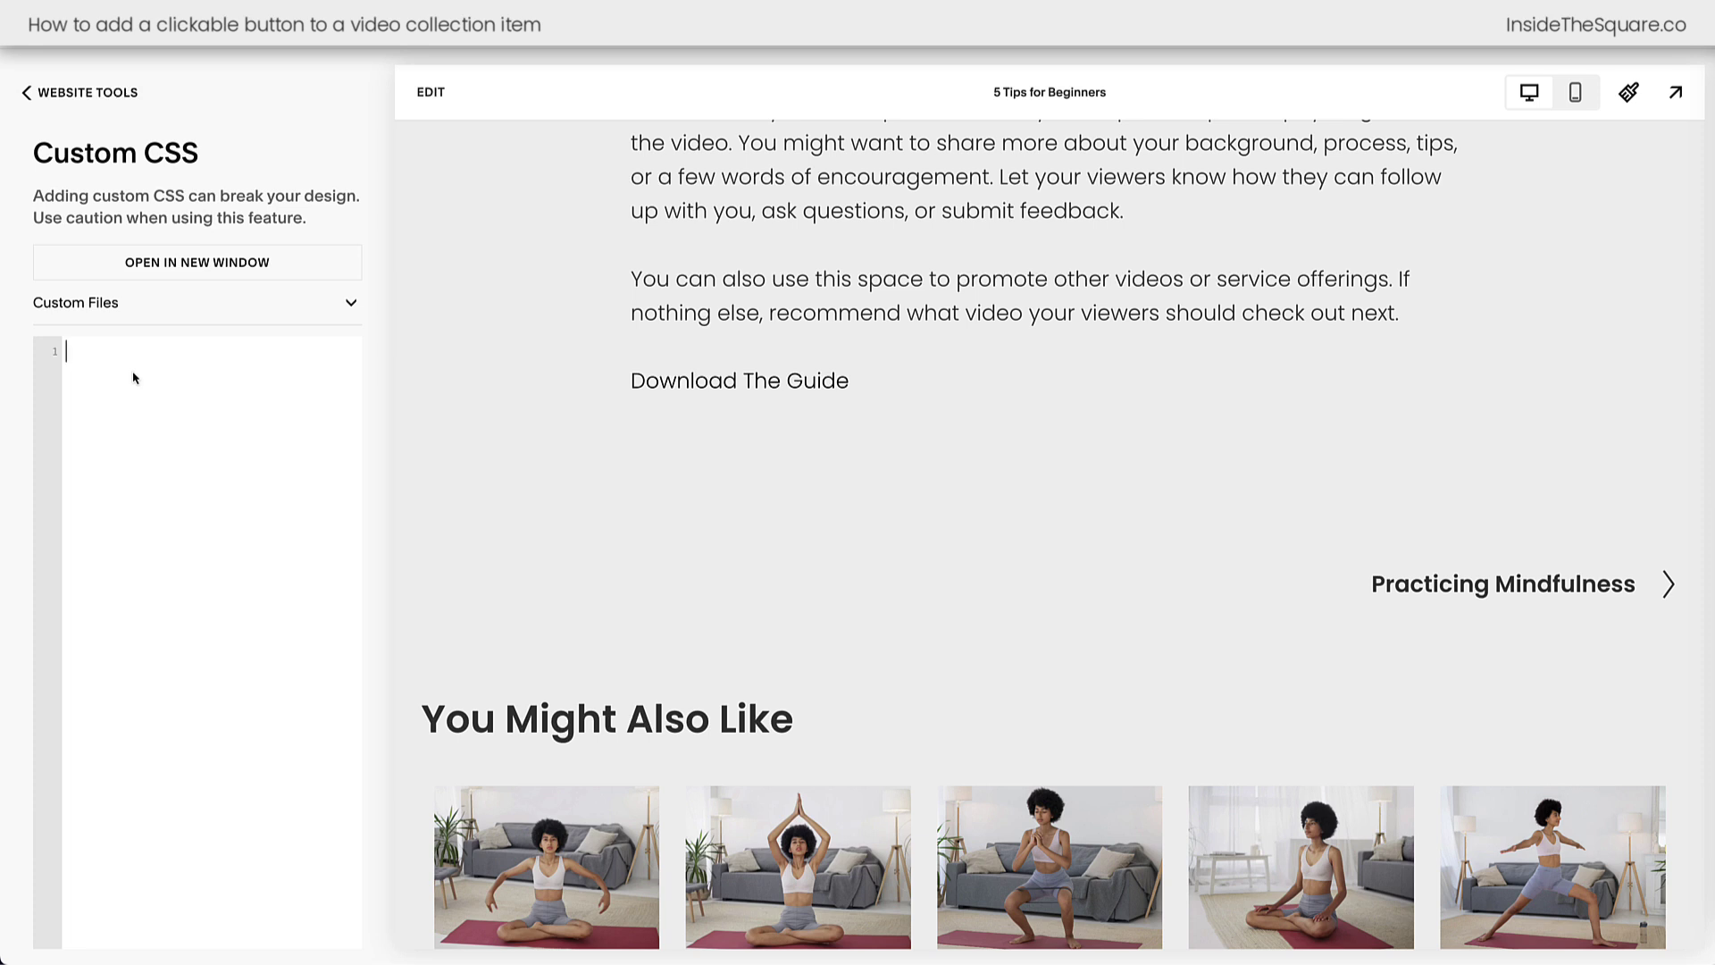
# - Paste the prepared button CSS and highlight its white background and #333 color rules
pyautogui.write('.lesson-item .lesson-details-description a{   background:#fff;   color:#333;   padding: 10px;   border:3px solid #333;   font-weight:bold } .lesson-item .lesson-details-description a:hover{   background:#333;   color:#fff; }')
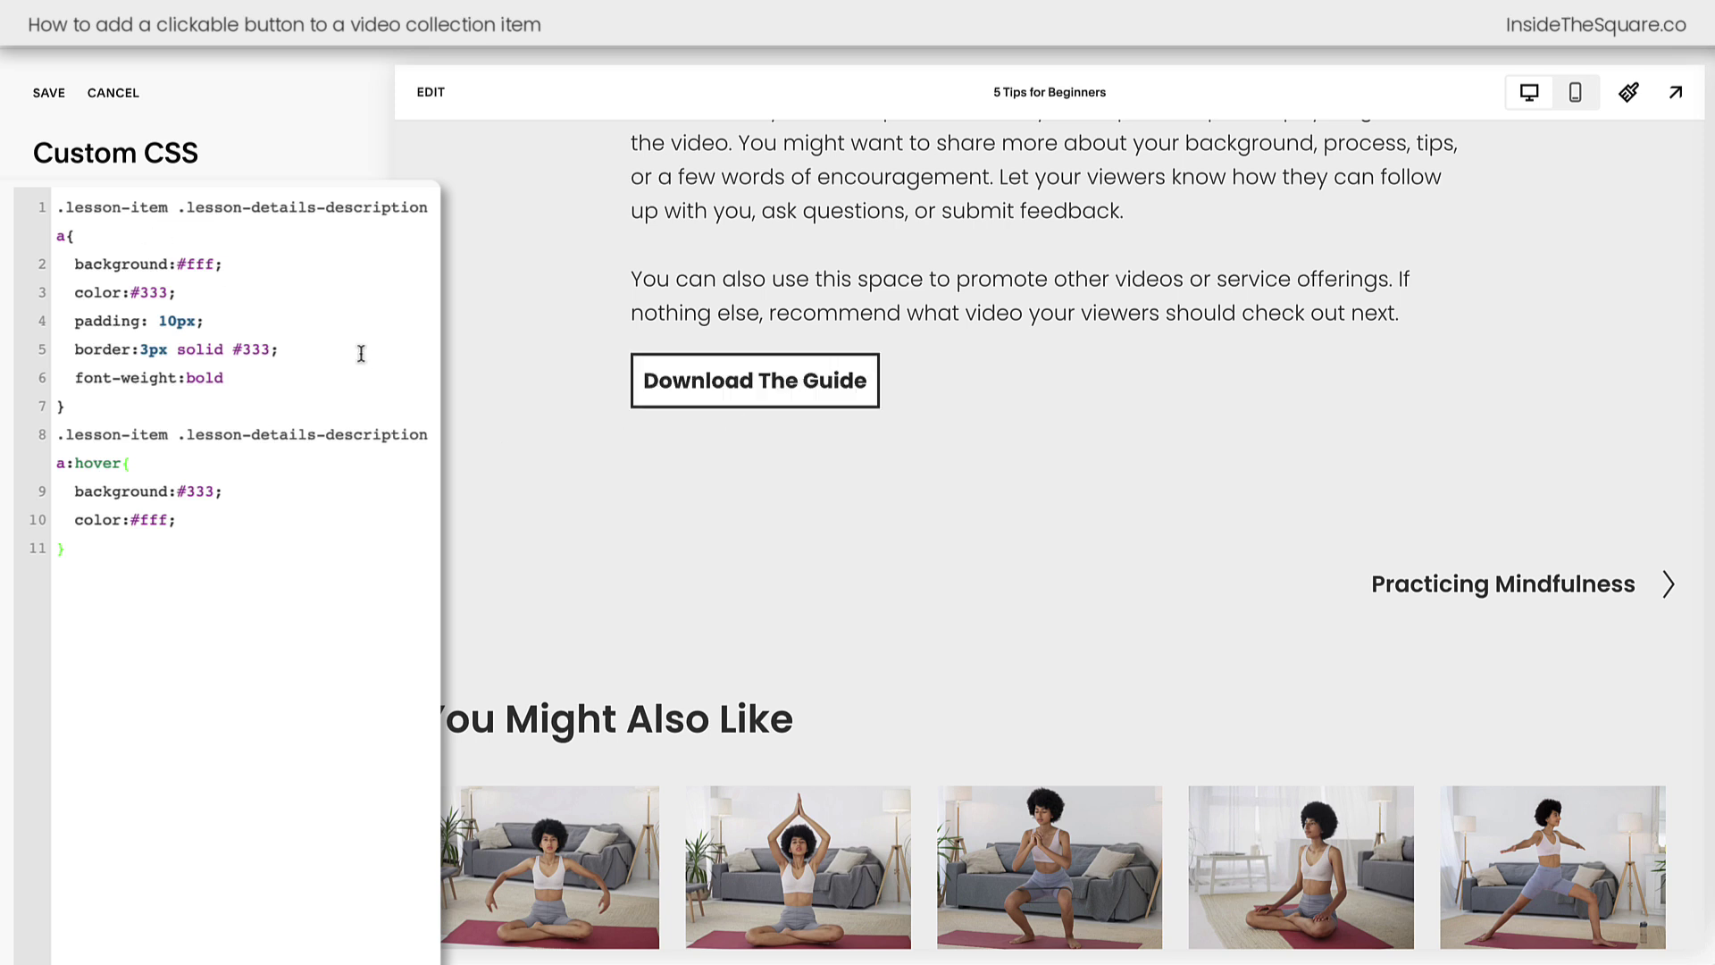
pyautogui.moveTo(225, 265); pyautogui.dragTo(68, 264)
pyautogui.moveTo(255, 297); pyautogui.dragTo(131, 295)
# - Change the button text color to red, then try padding 40px and 4px before restoring 10px
pyautogui.write('red')
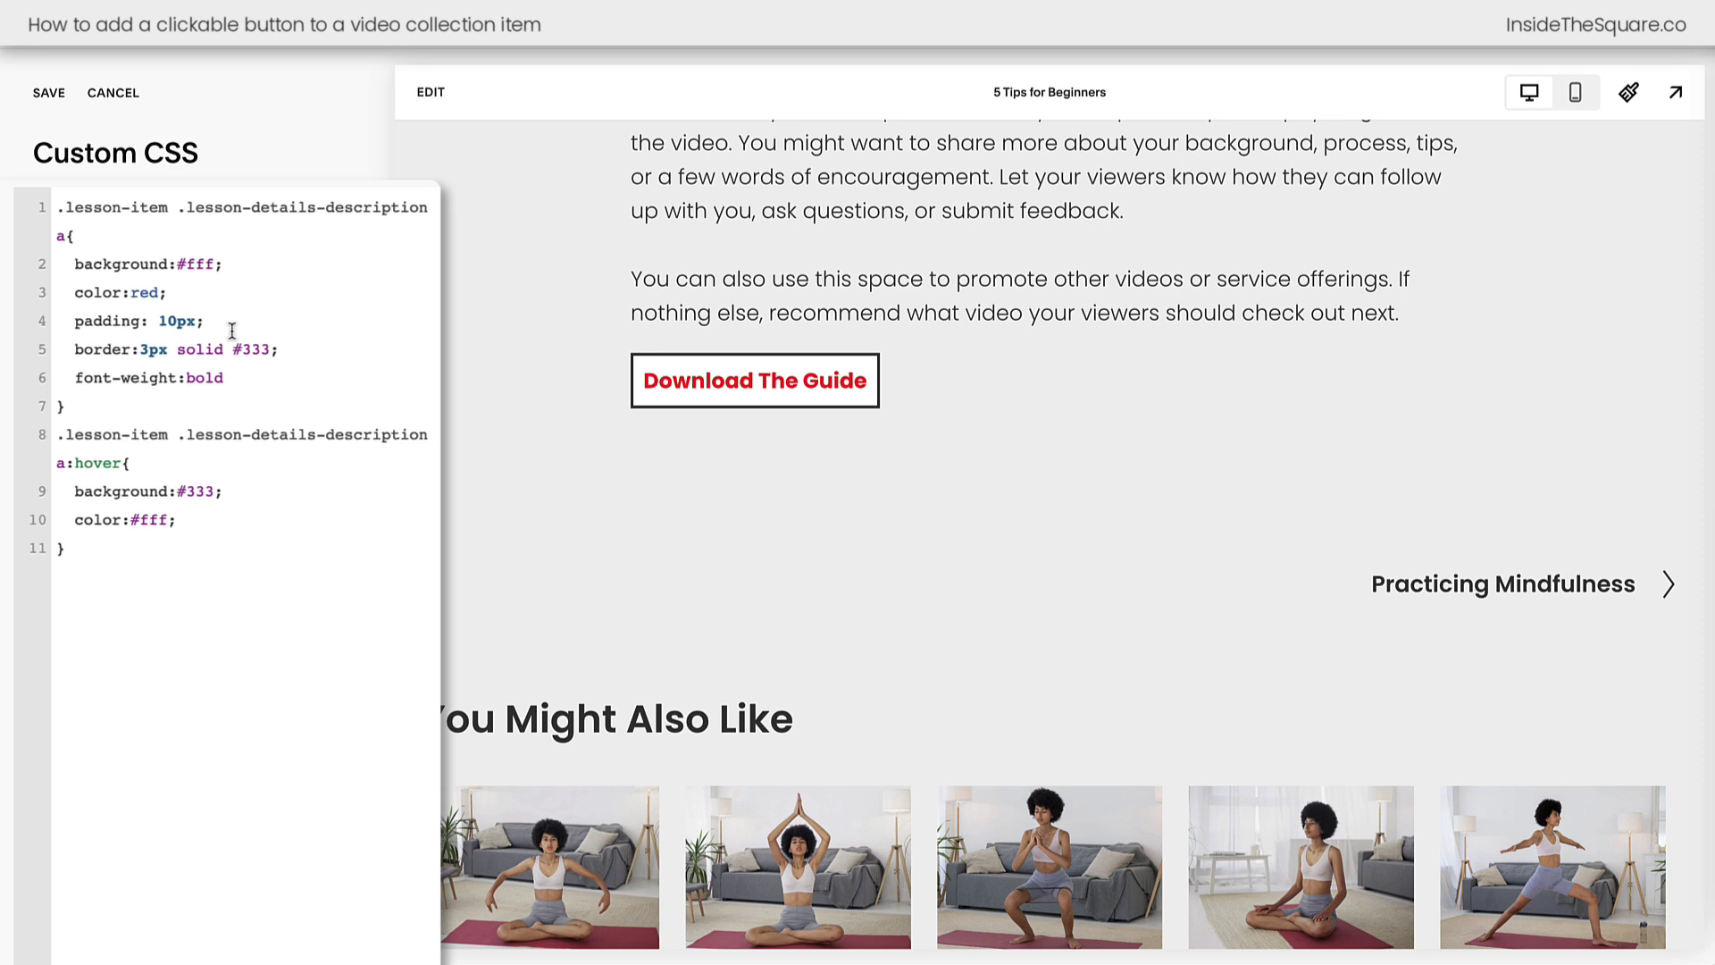
pyautogui.moveTo(229, 330); pyautogui.dragTo(10, 328)
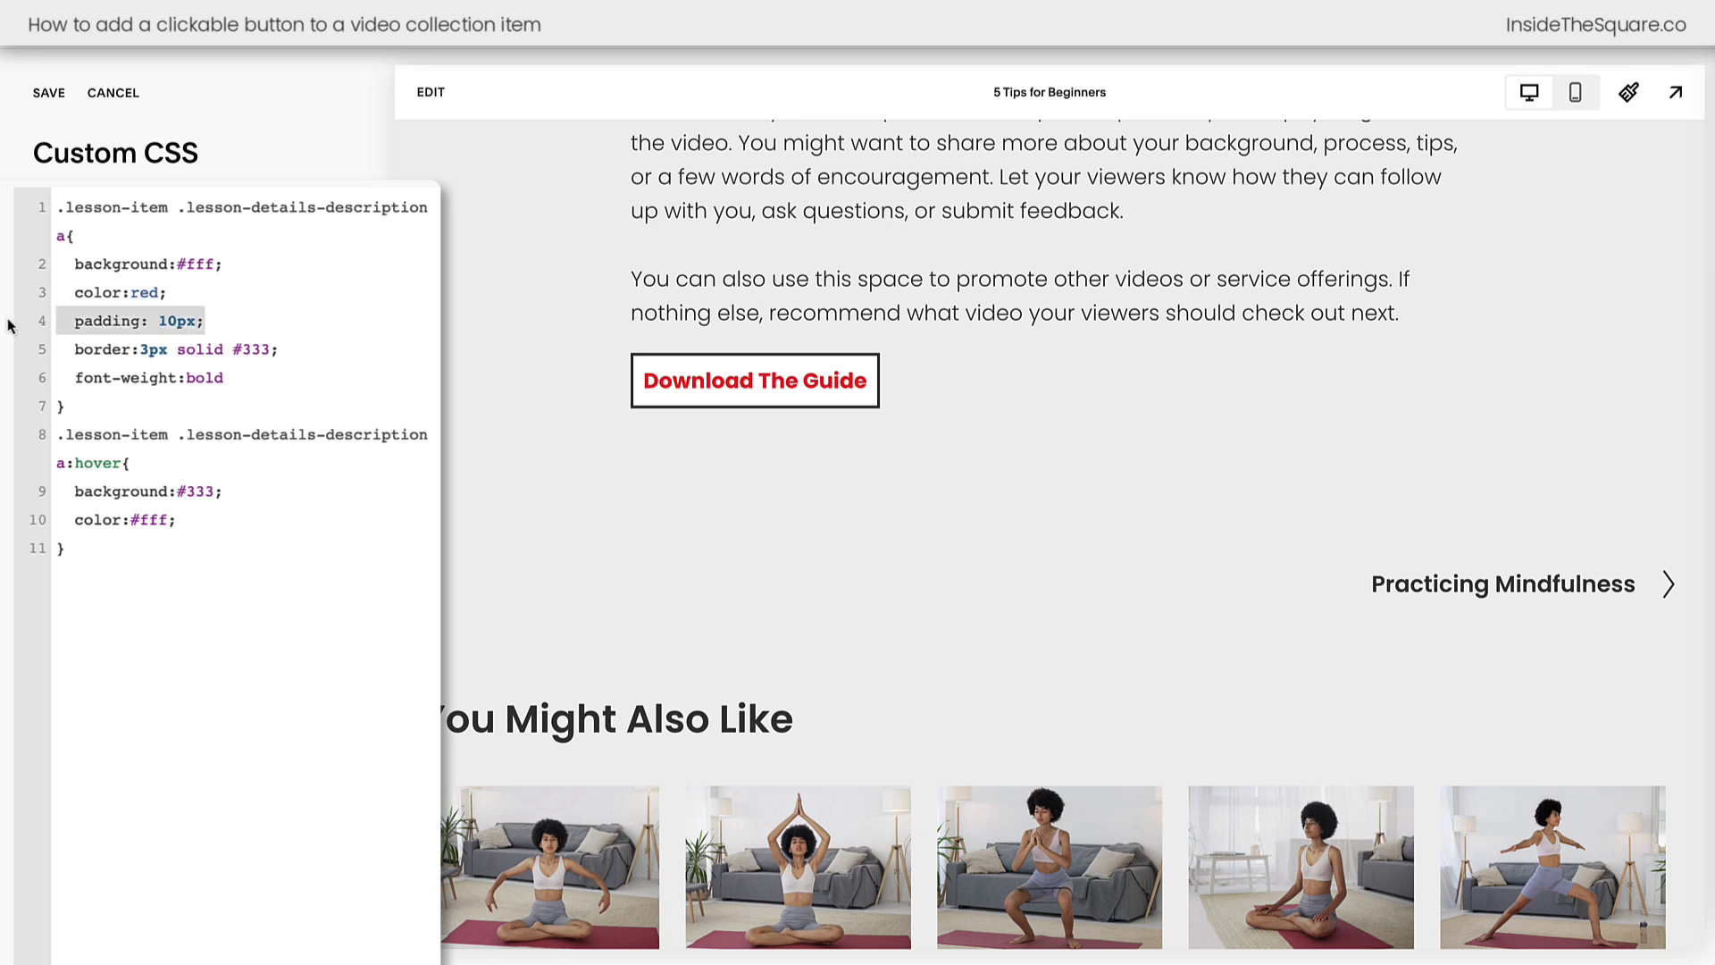
pyautogui.click(290, 320)
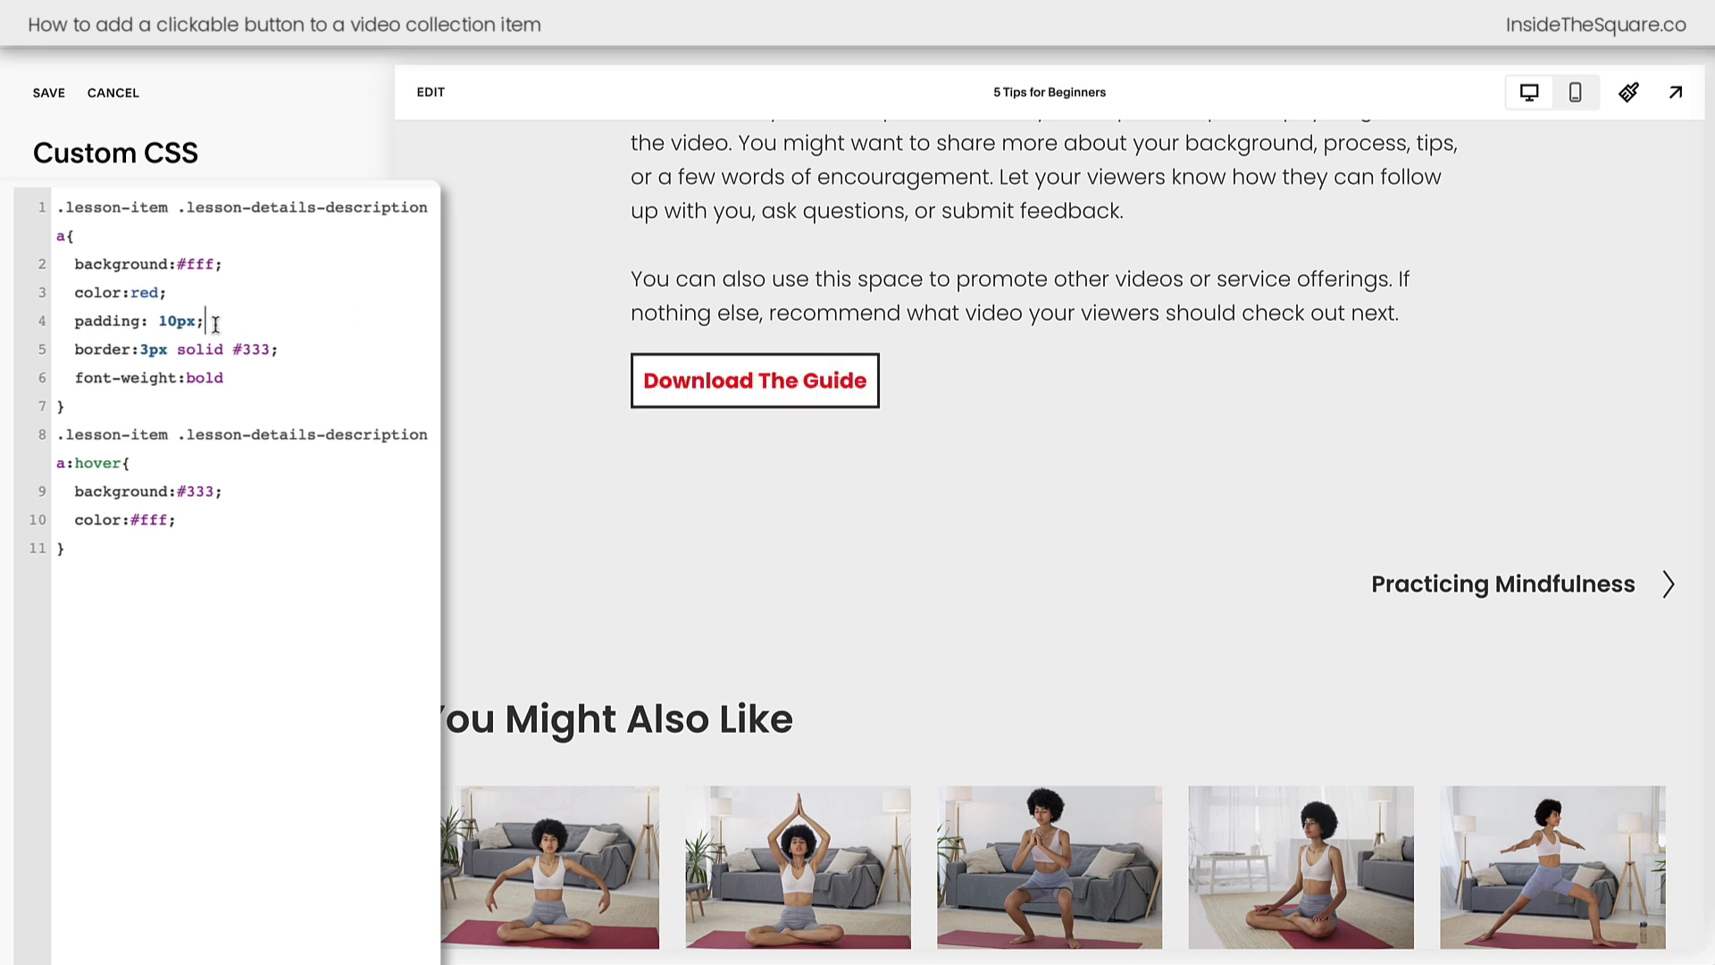
pyautogui.press('Left')
pyautogui.press('Left')
pyautogui.press('Left')
pyautogui.press('Left')
pyautogui.press('BackSpace')
pyautogui.write('4')
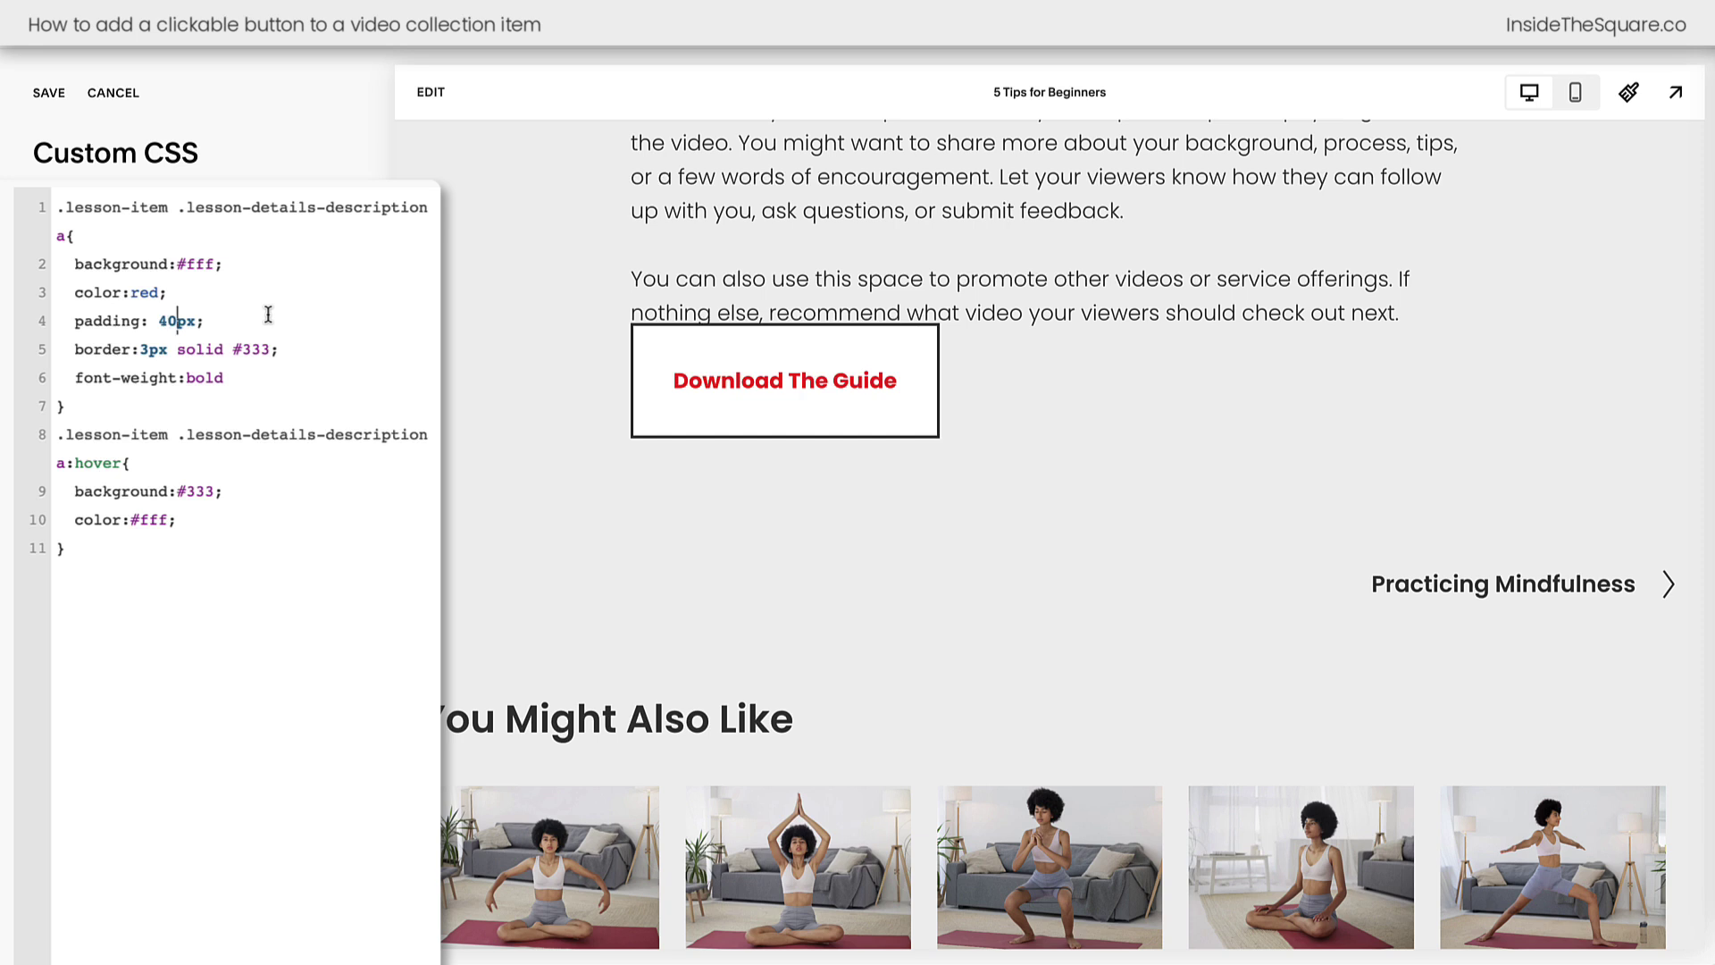
pyautogui.press('BackSpace')
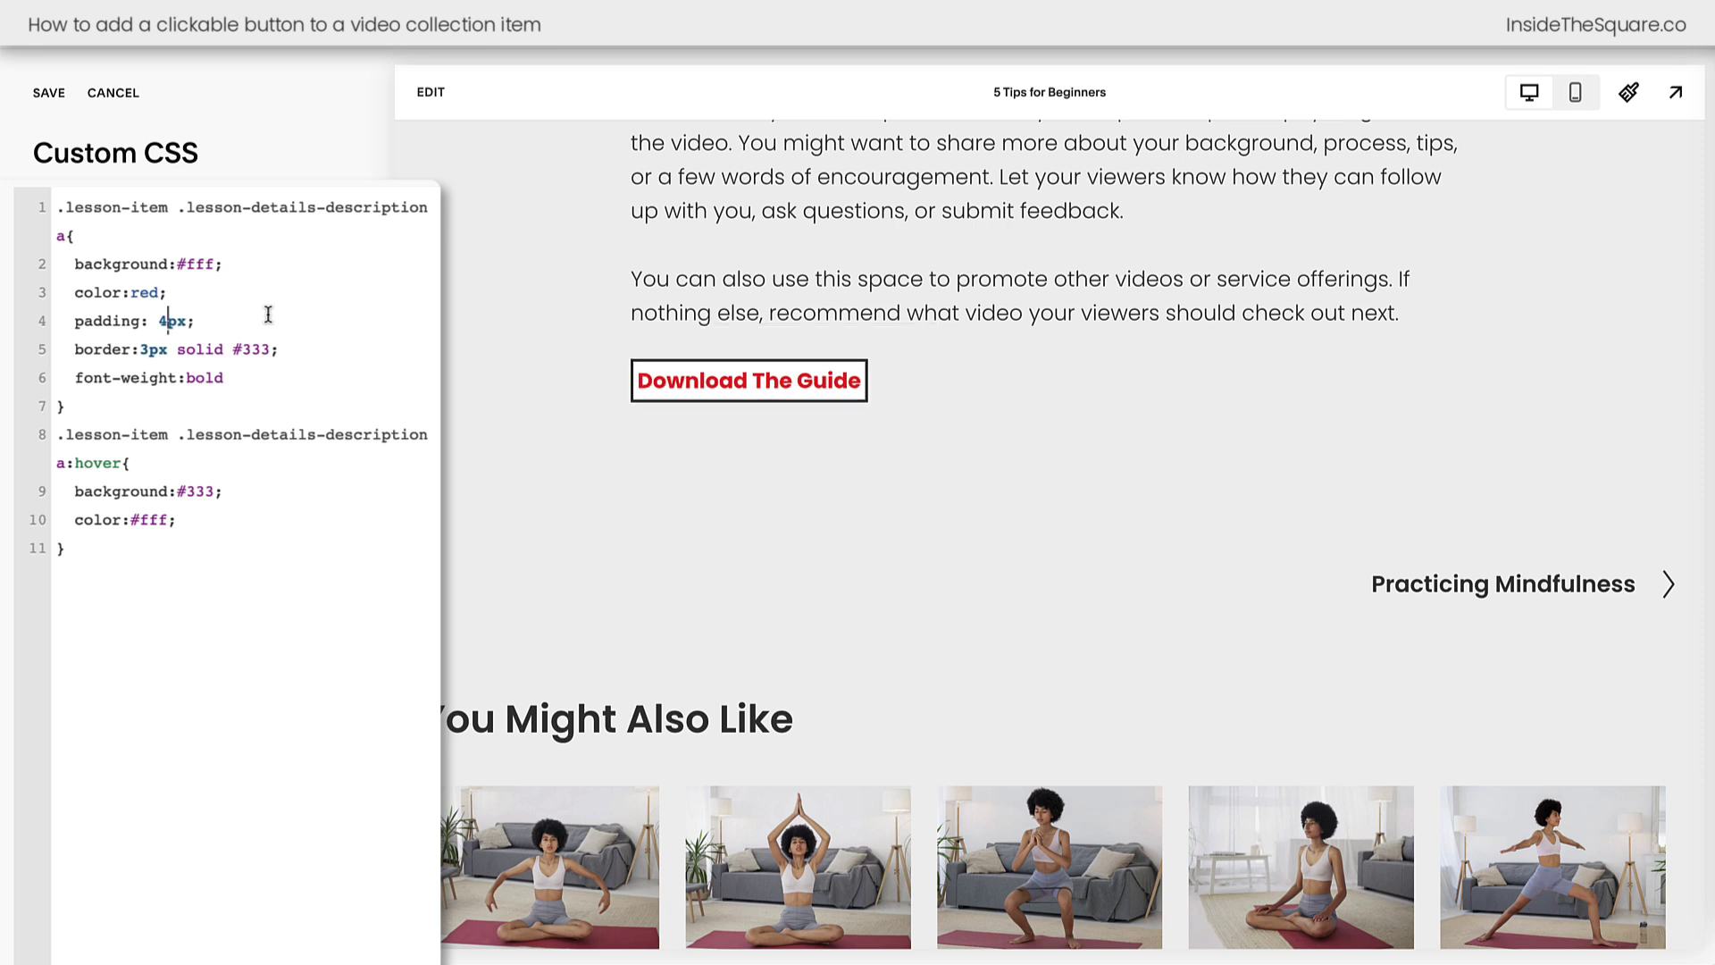
pyautogui.write('10')
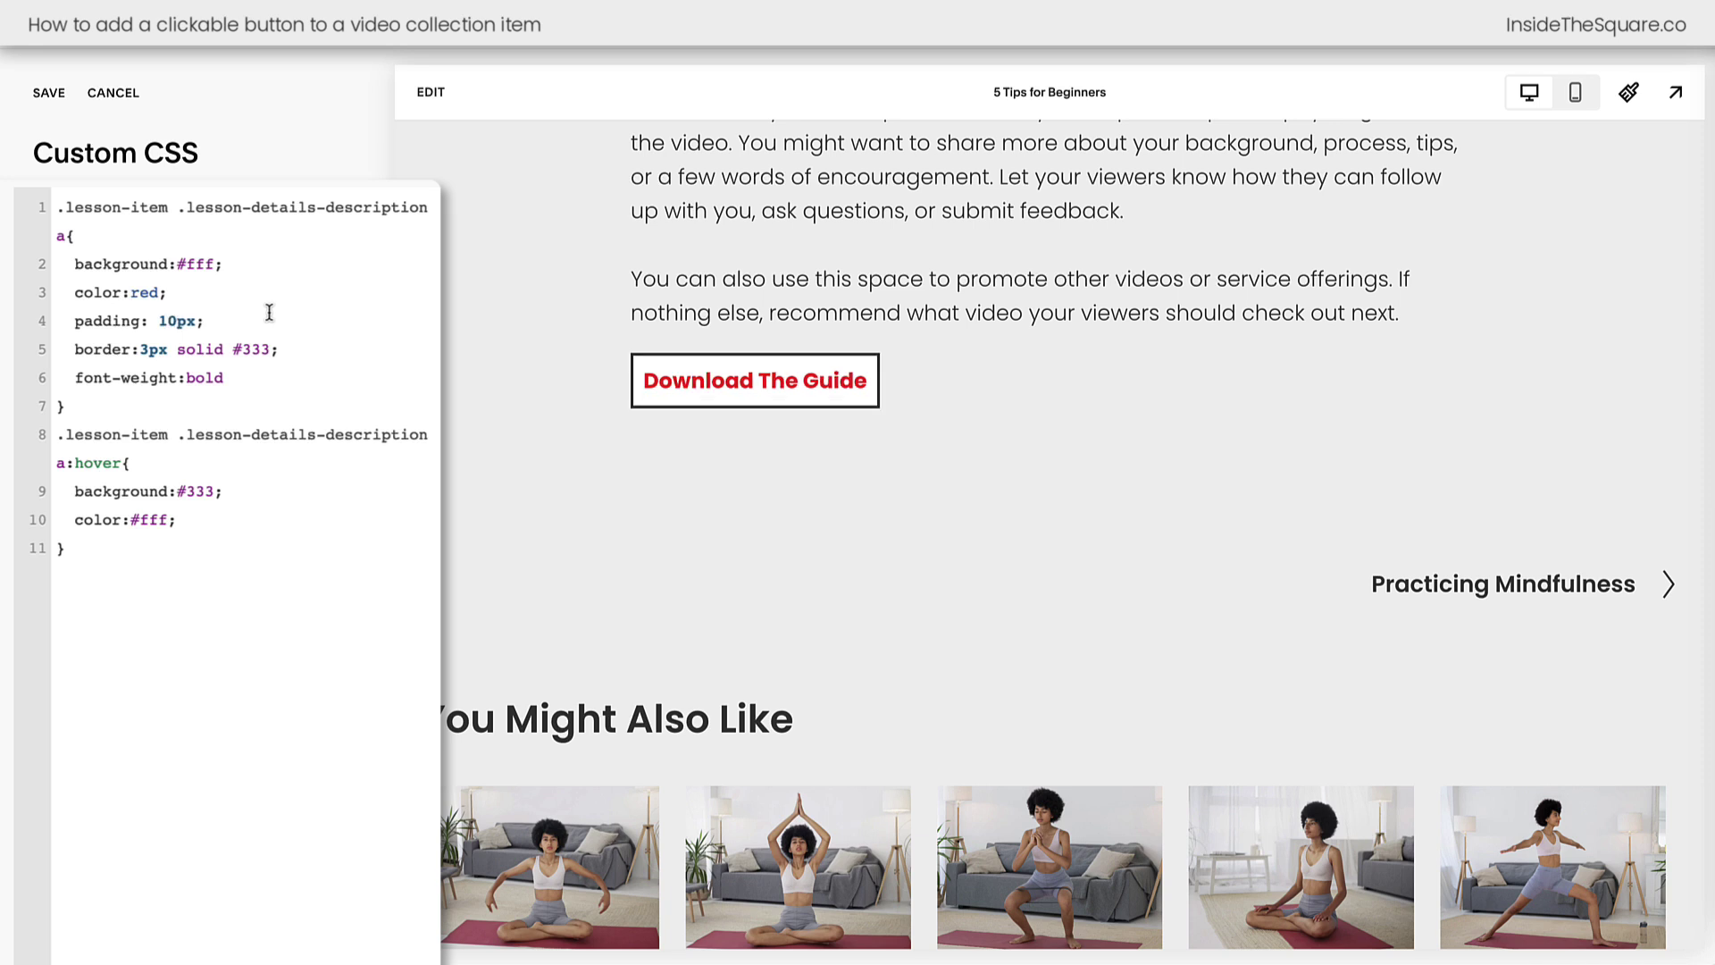
pyautogui.moveTo(304, 348); pyautogui.dragTo(13, 355)
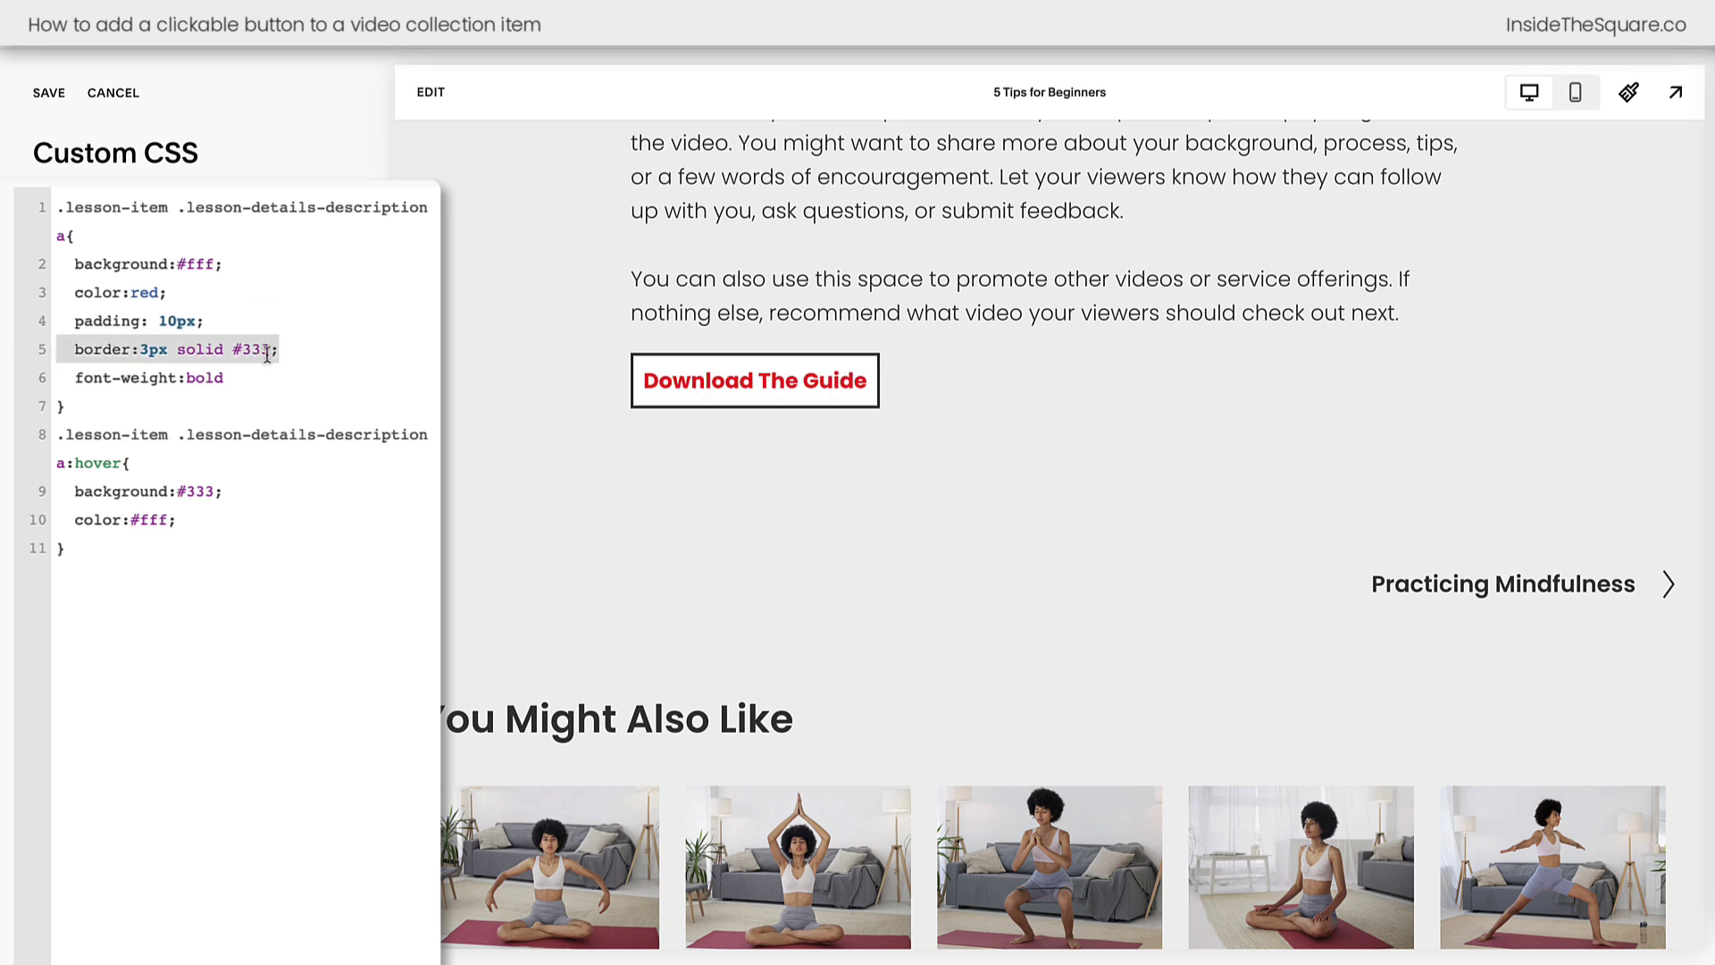
pyautogui.press('BackSpace')
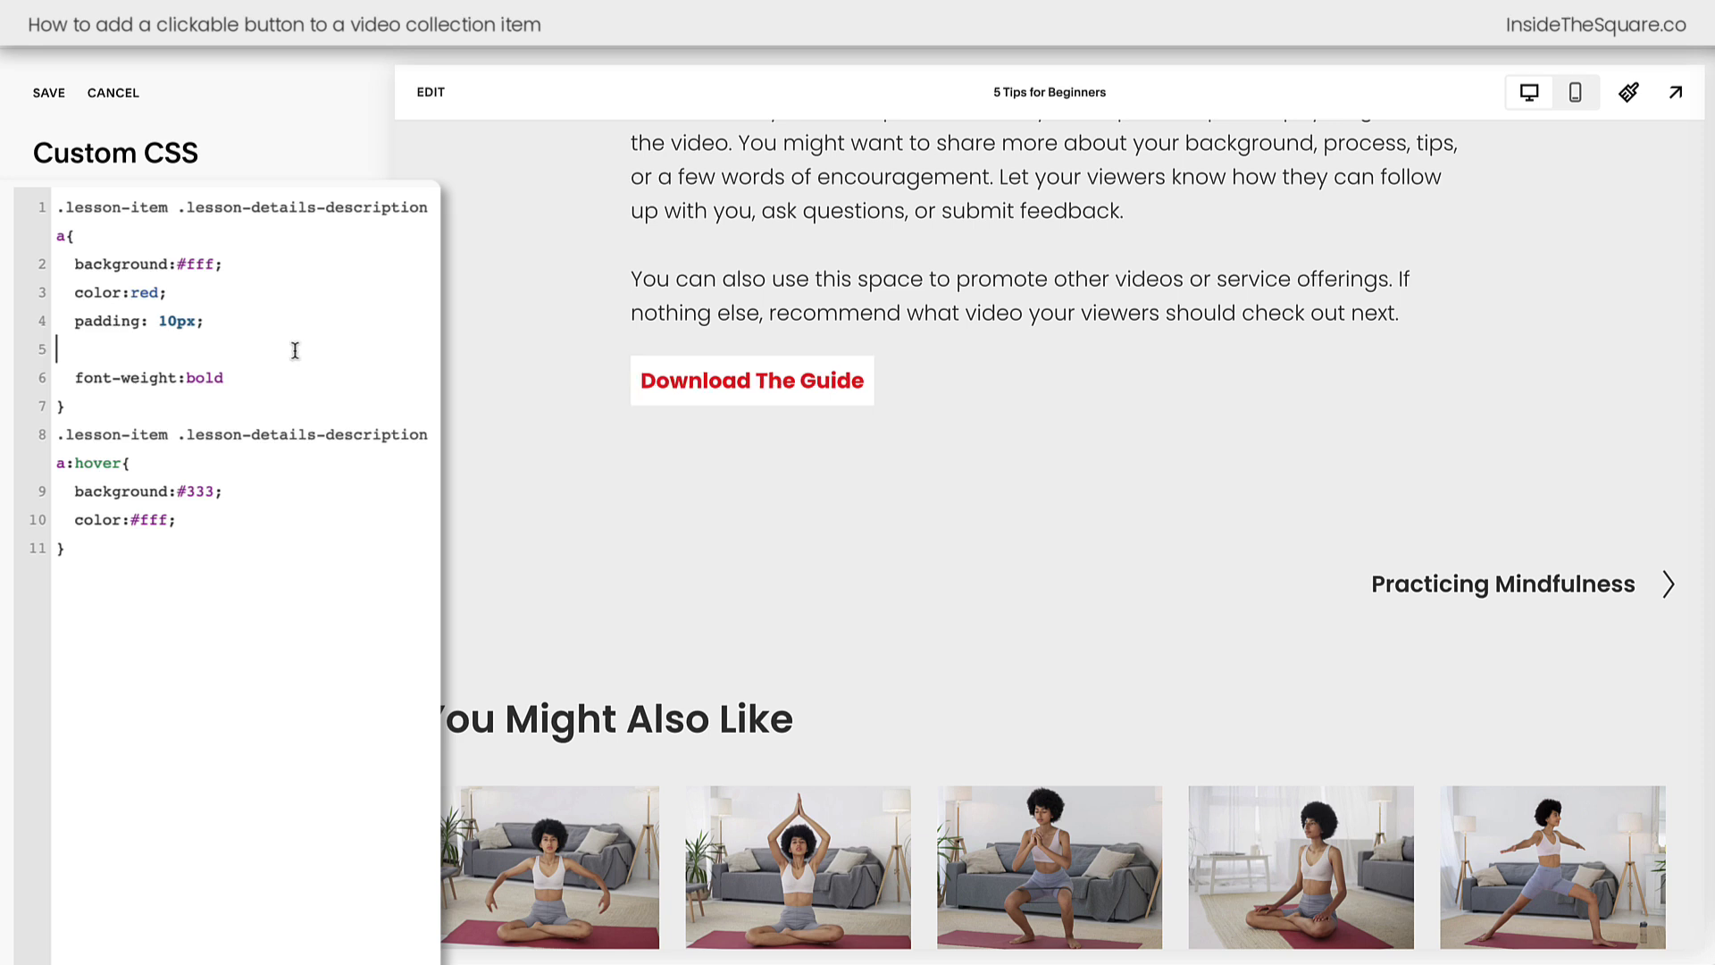
pyautogui.hotkey('ctrl', 'z')
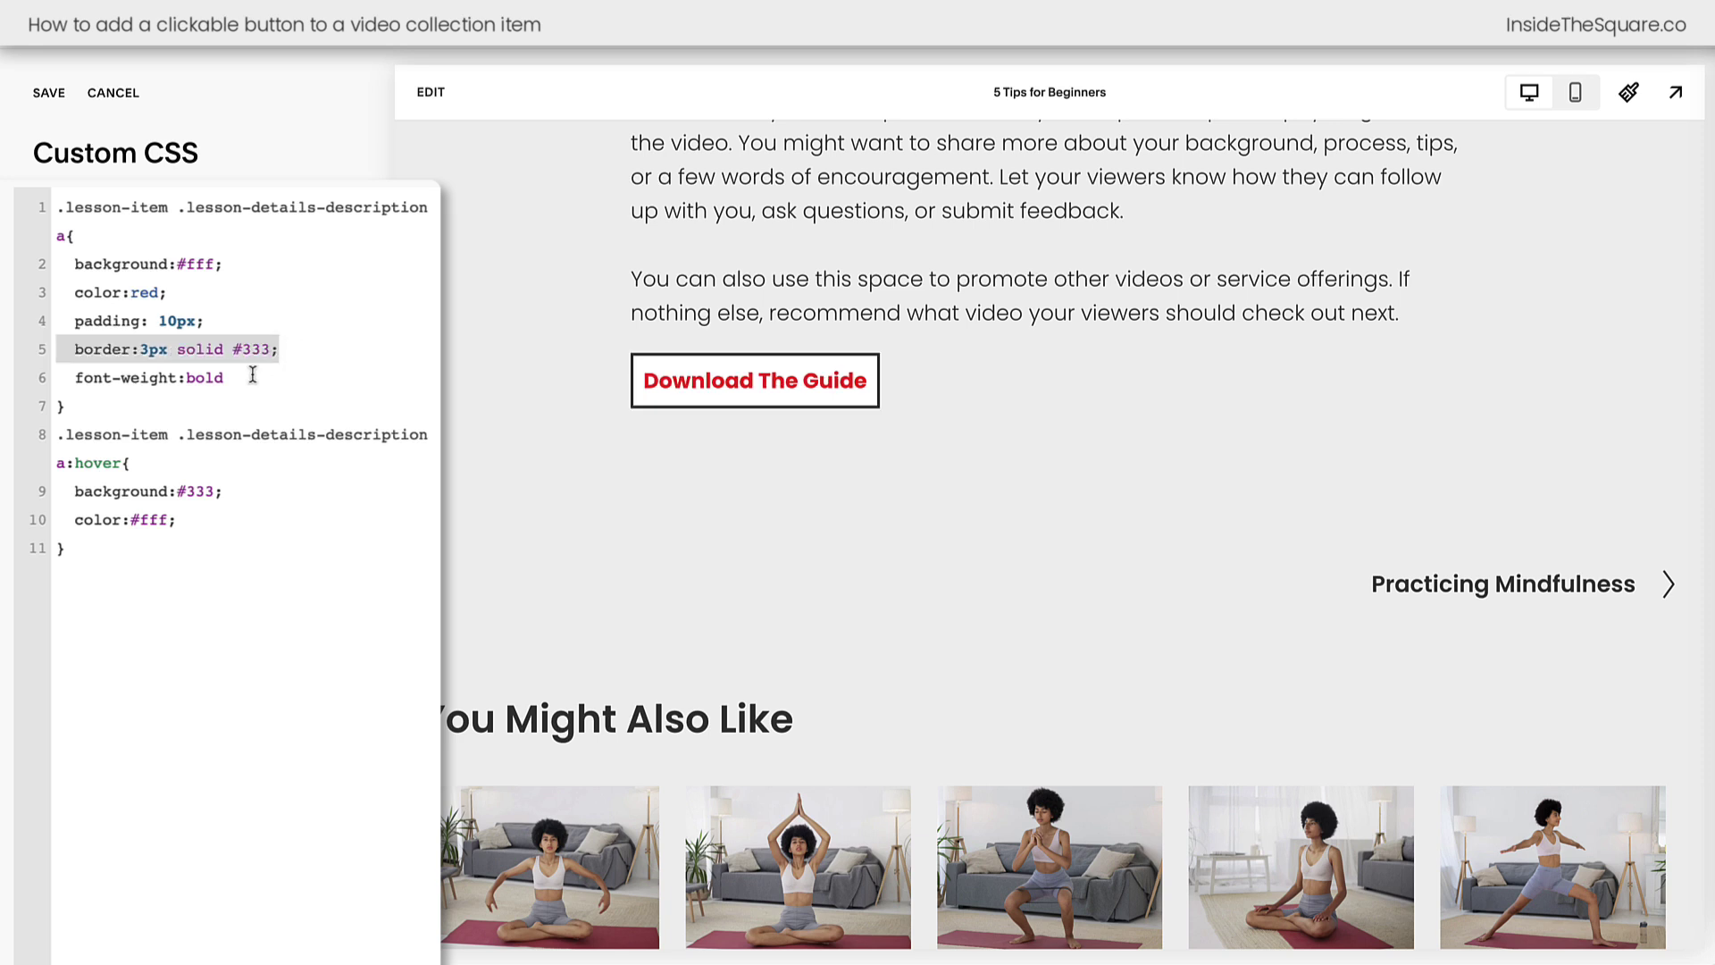
pyautogui.click(250, 375)
pyautogui.tripleClick(130, 378)
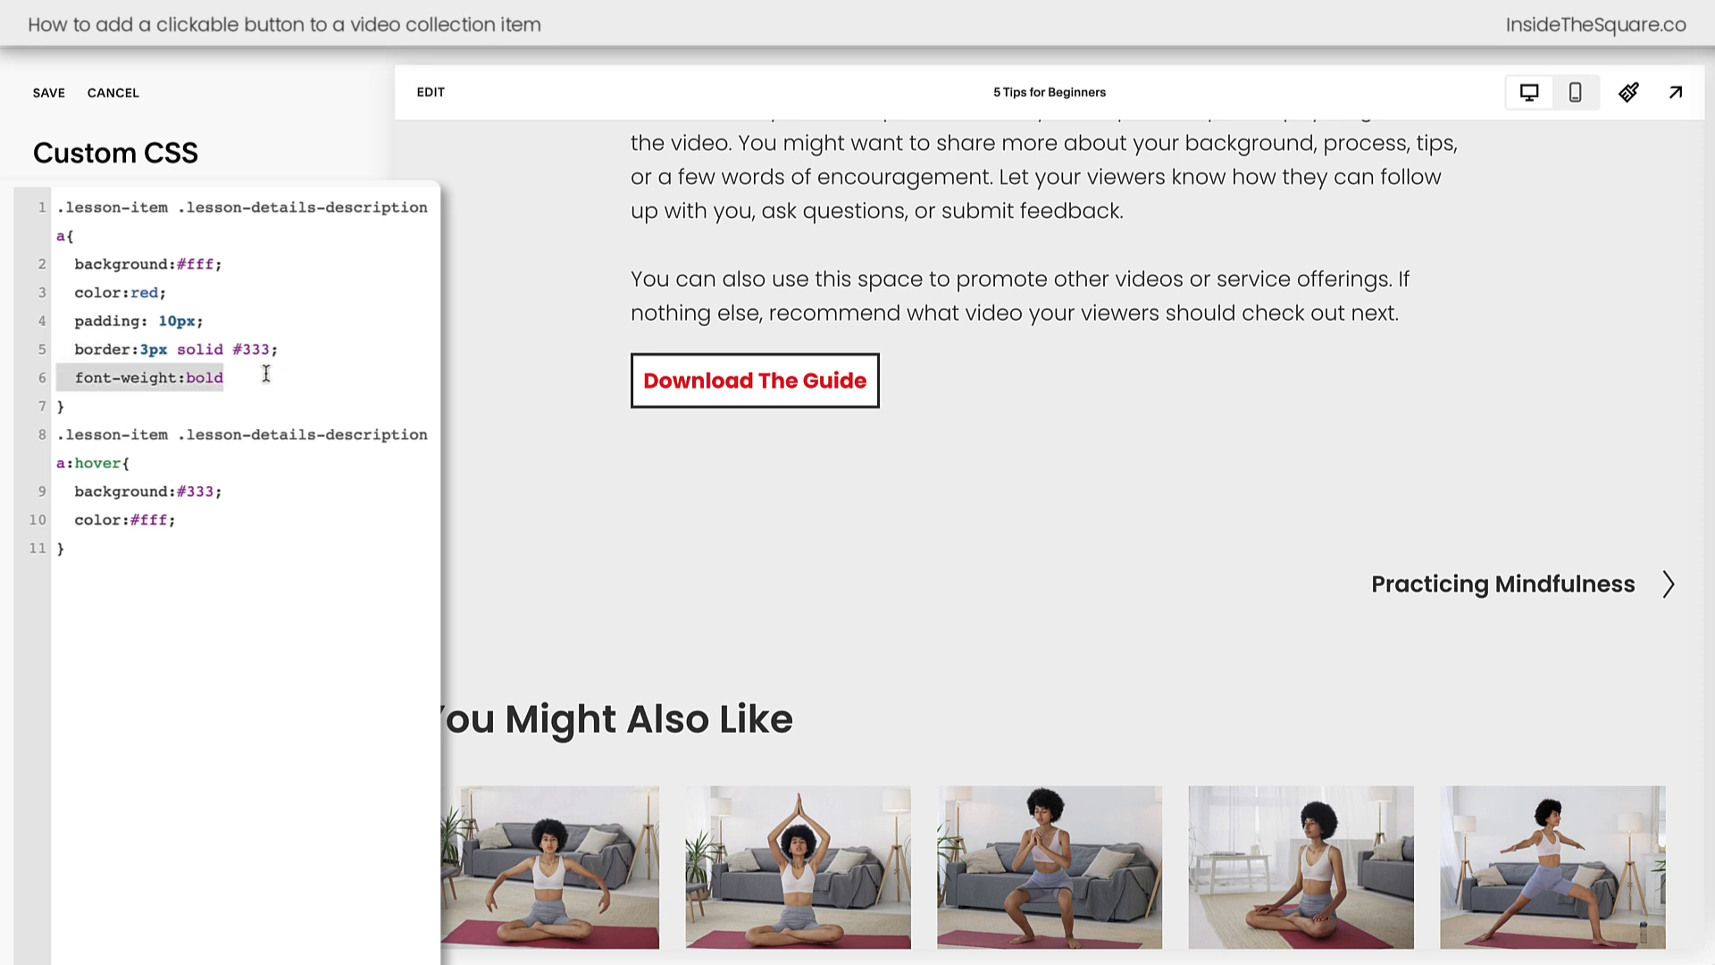
pyautogui.press('BackSpace')
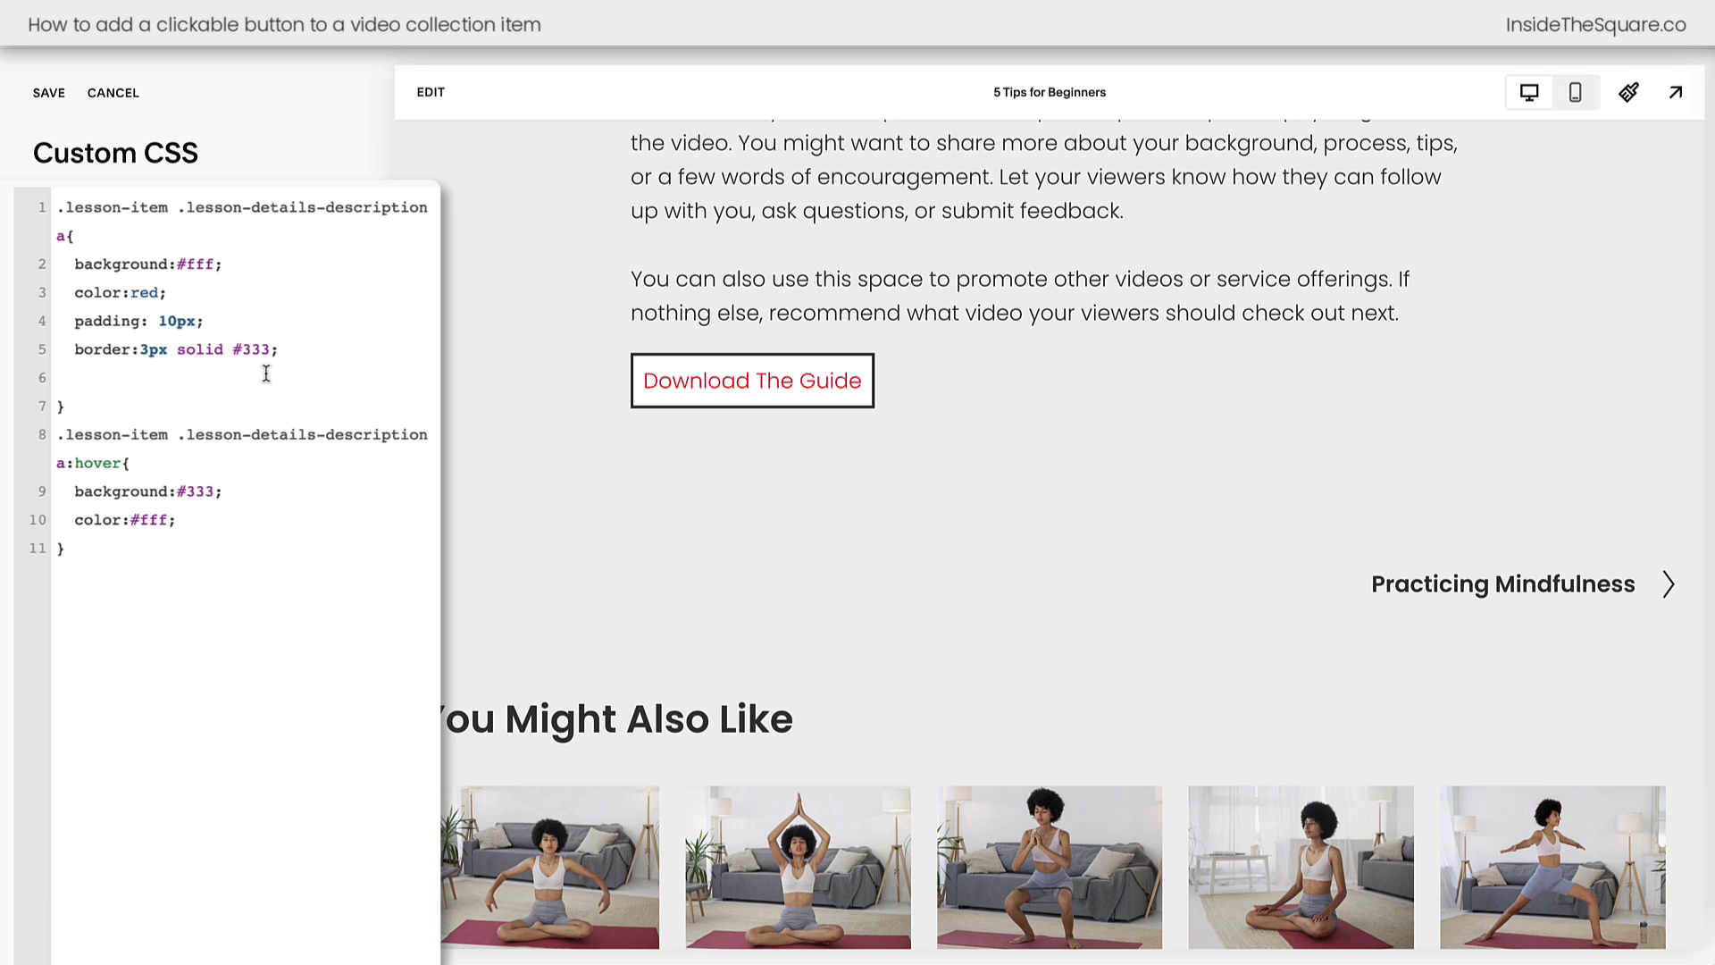
pyautogui.hotkey('ctrl', 'z')
# - Highlight the hover background #333 and color #fff rules, then save the custom CSS
pyautogui.moveTo(153, 582); pyautogui.dragTo(24, 451)
pyautogui.click(164, 548)
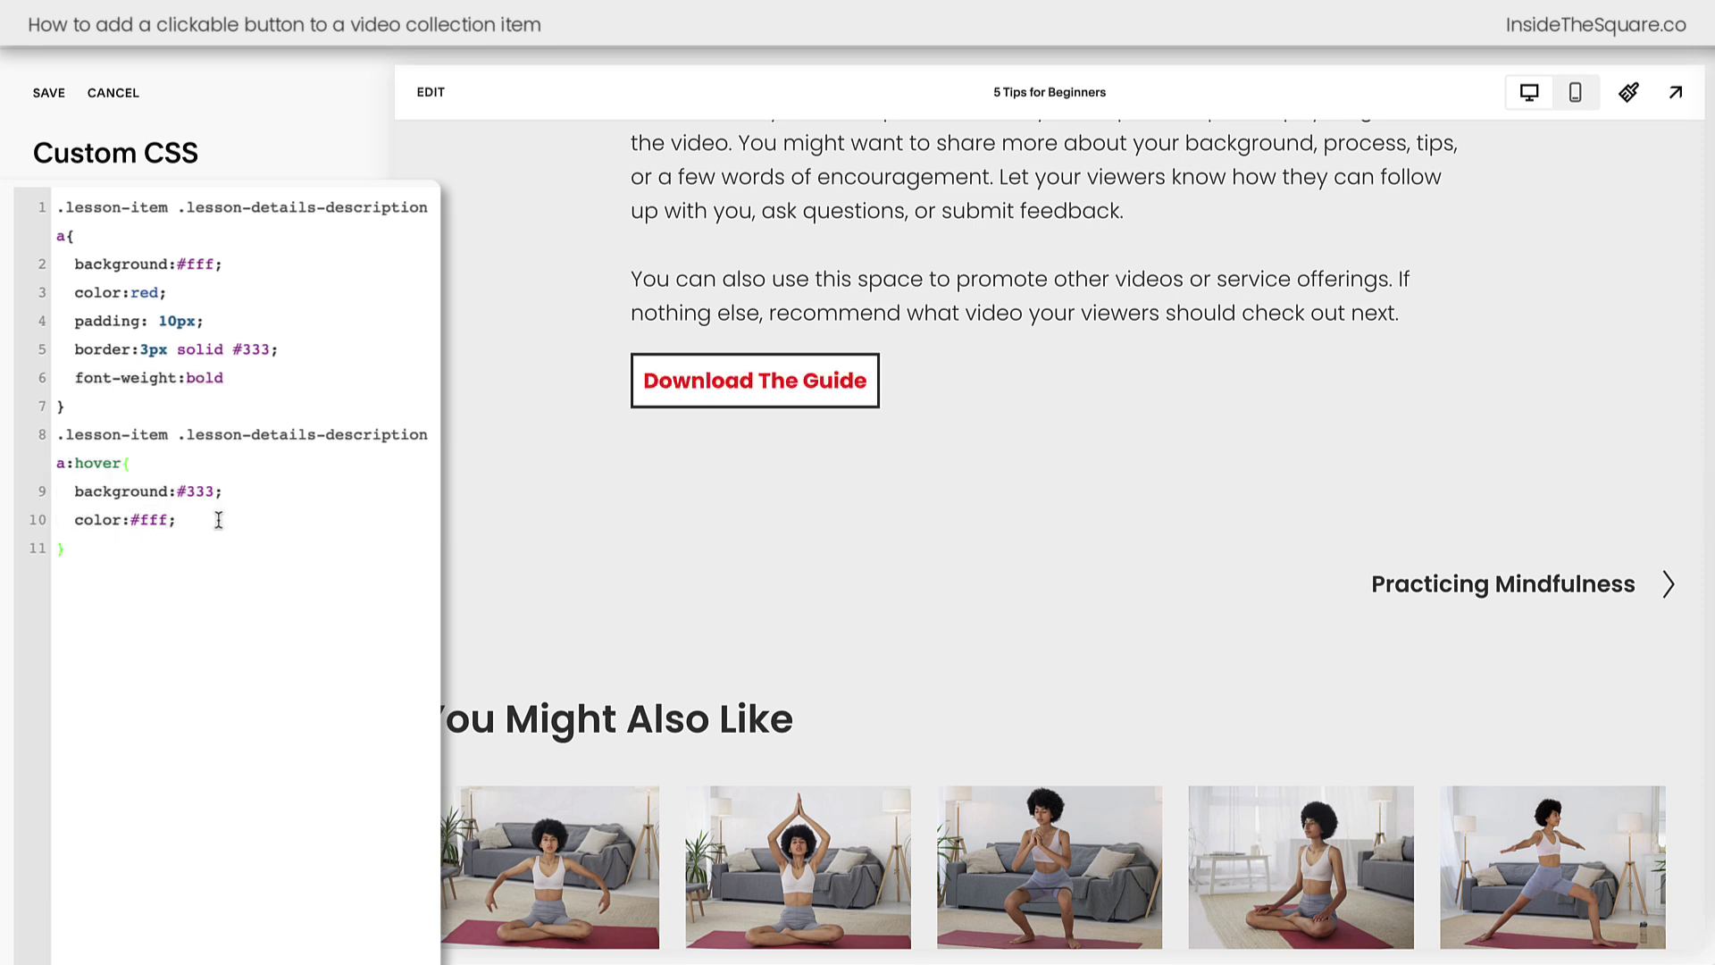
pyautogui.moveTo(226, 491); pyautogui.dragTo(77, 491)
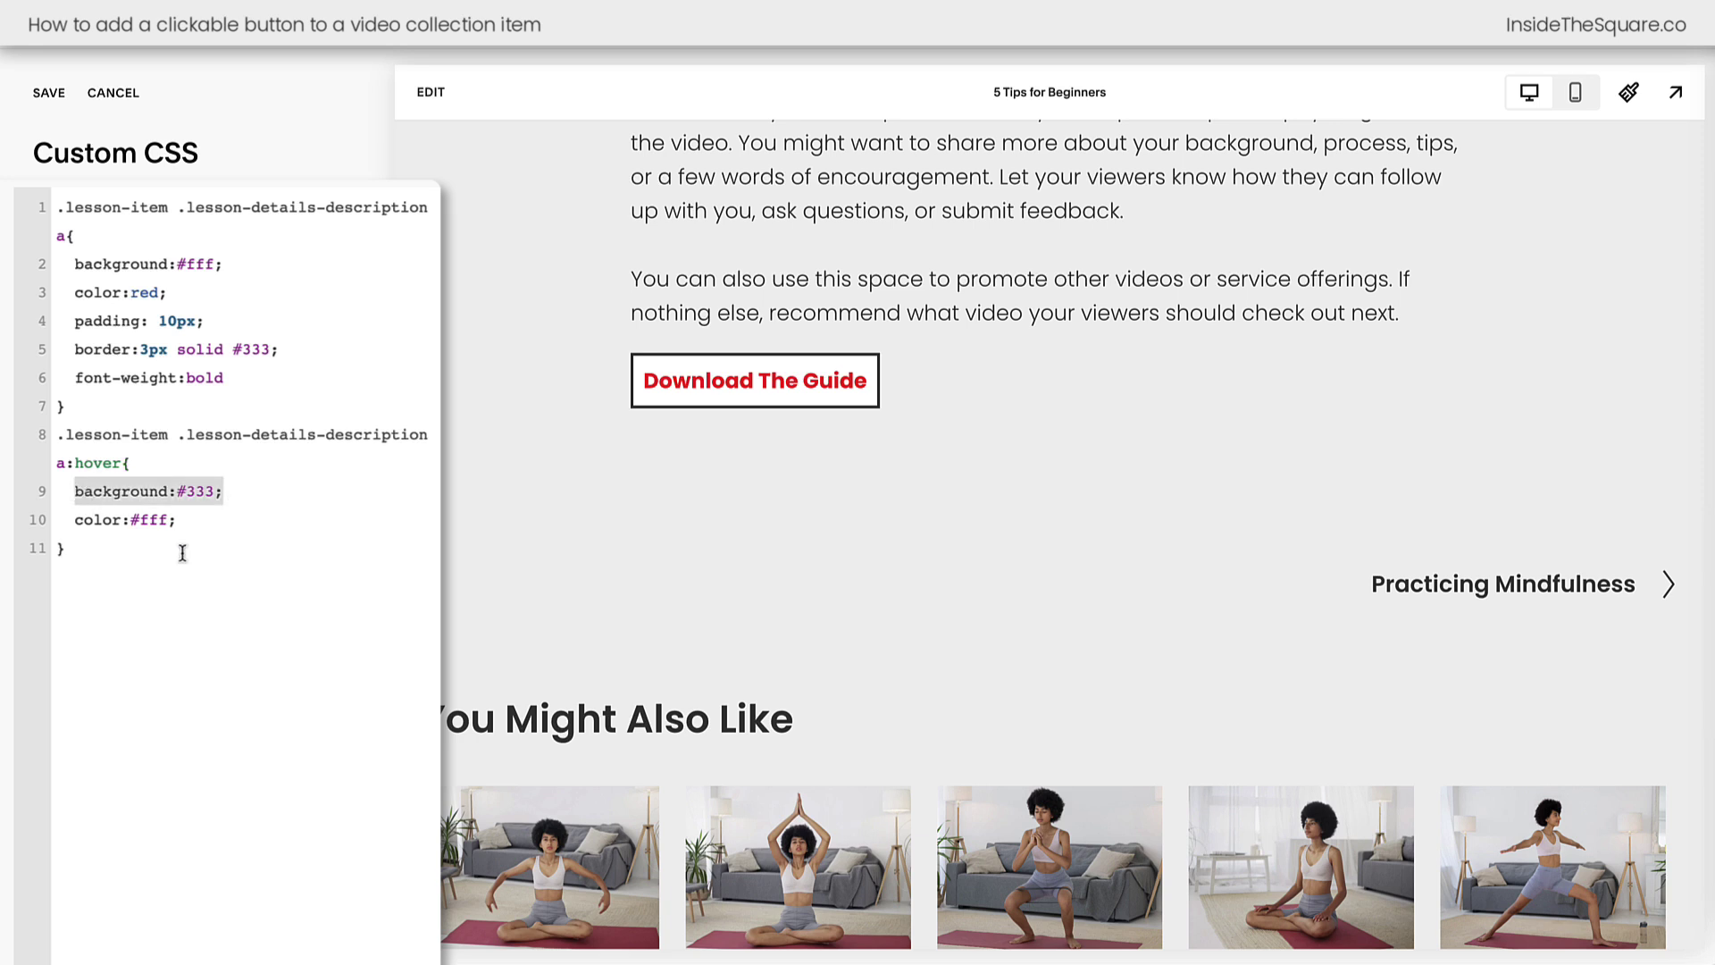
pyautogui.moveTo(178, 520); pyautogui.dragTo(75, 522)
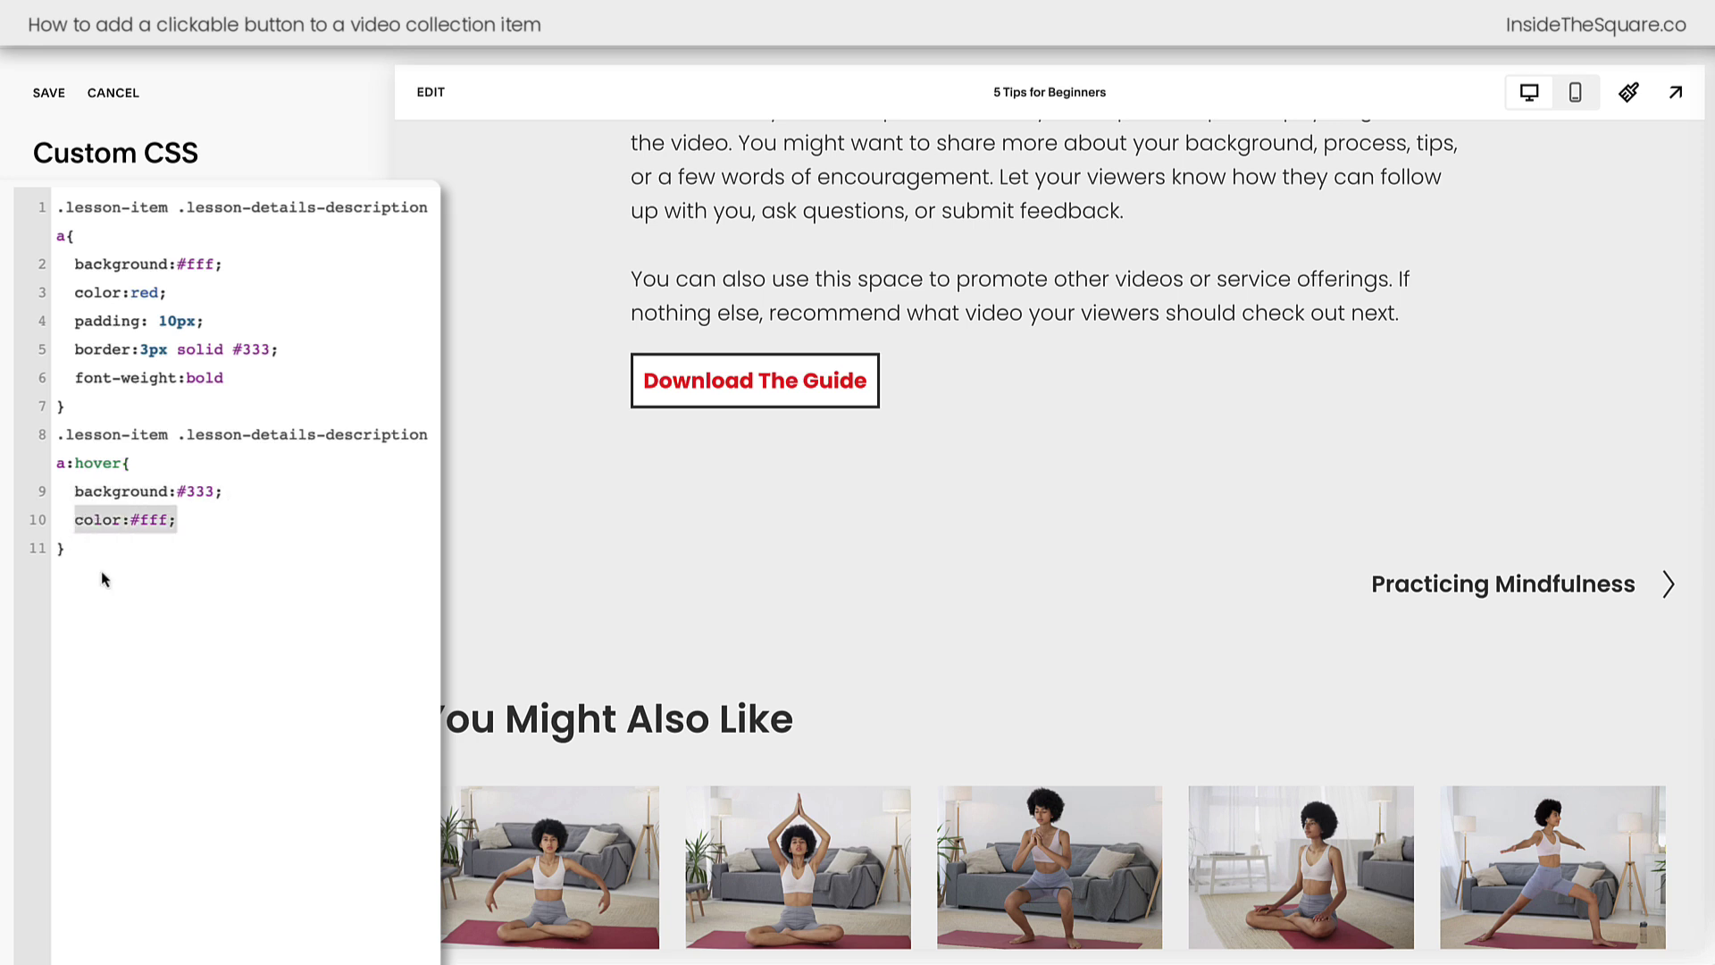
pyautogui.click(103, 579)
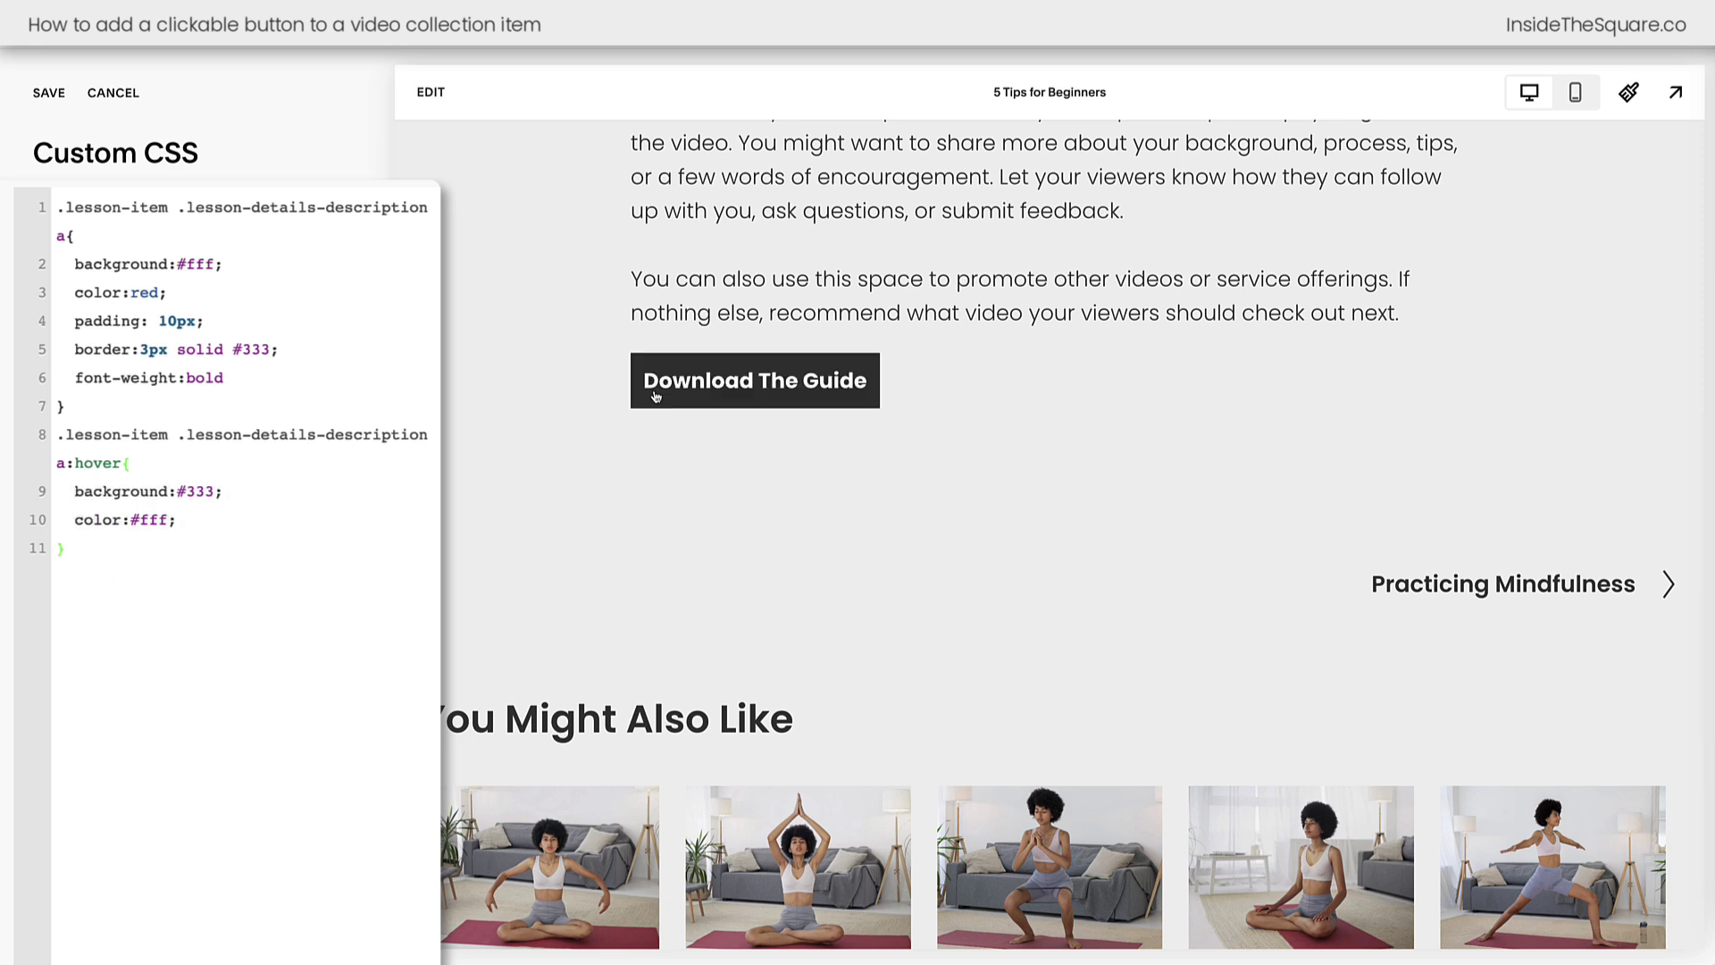
pyautogui.moveTo(273, 379); pyautogui.dragTo(34, 272)
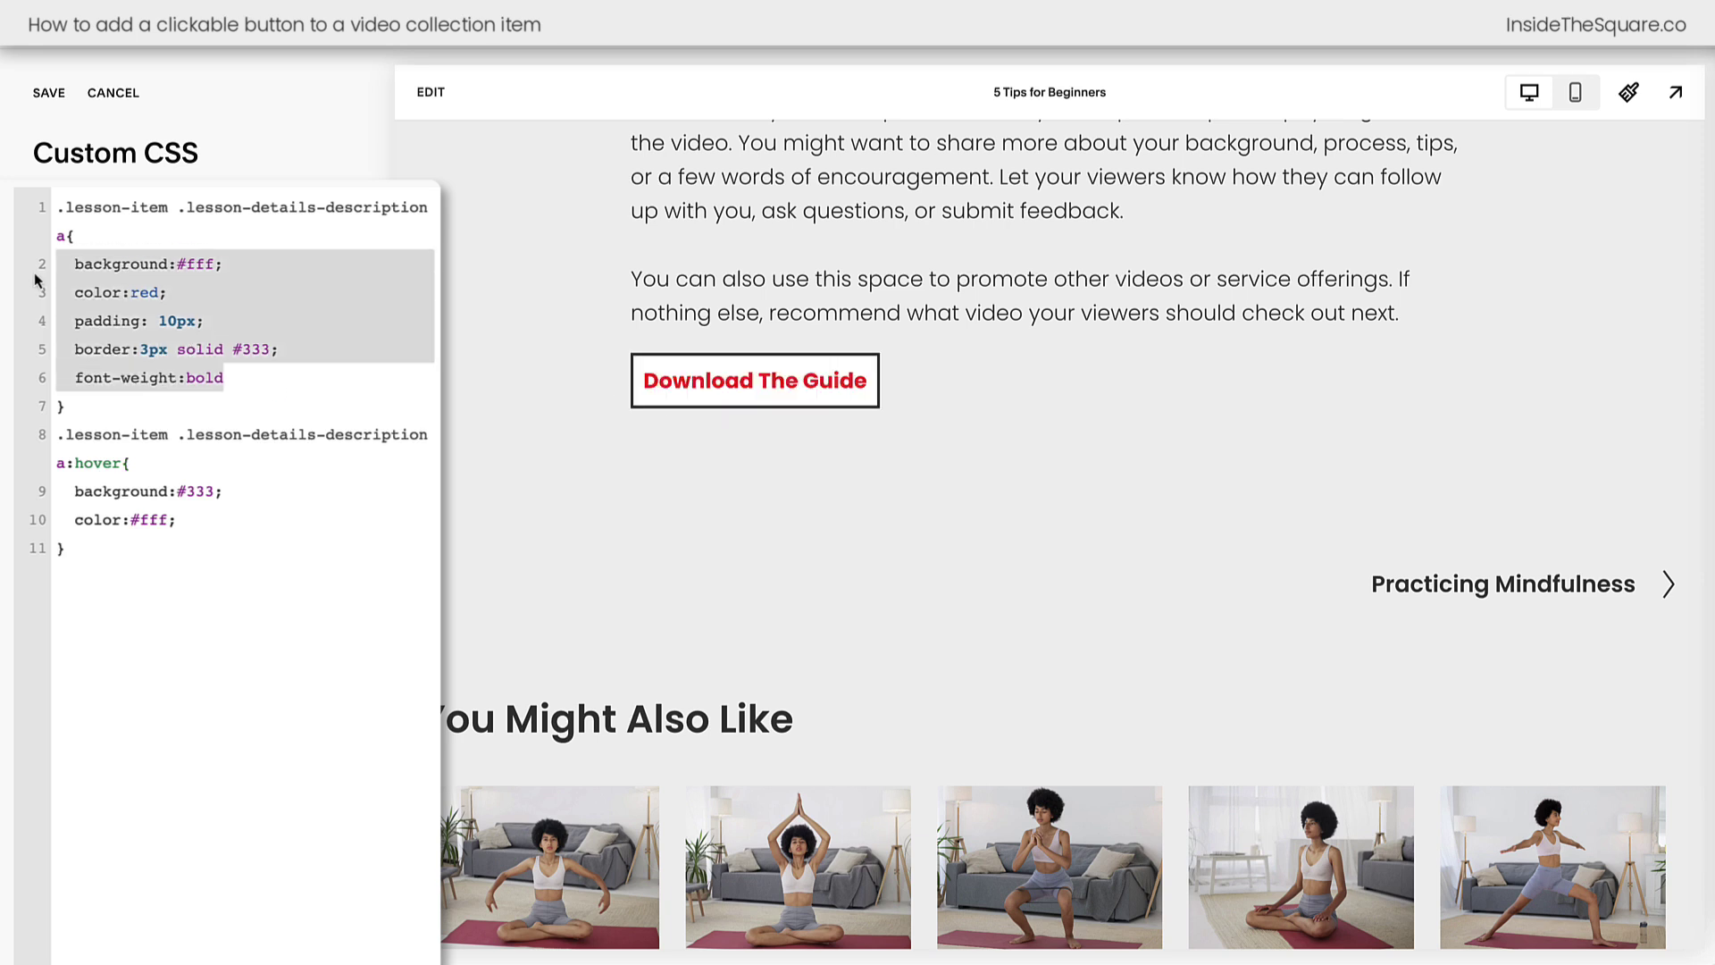
pyautogui.moveTo(170, 520)
pyautogui.mouseDown()
pyautogui.moveTo(131, 522)
pyautogui.moveTo(177, 493)
pyautogui.mouseUp()
pyautogui.click(194, 554)
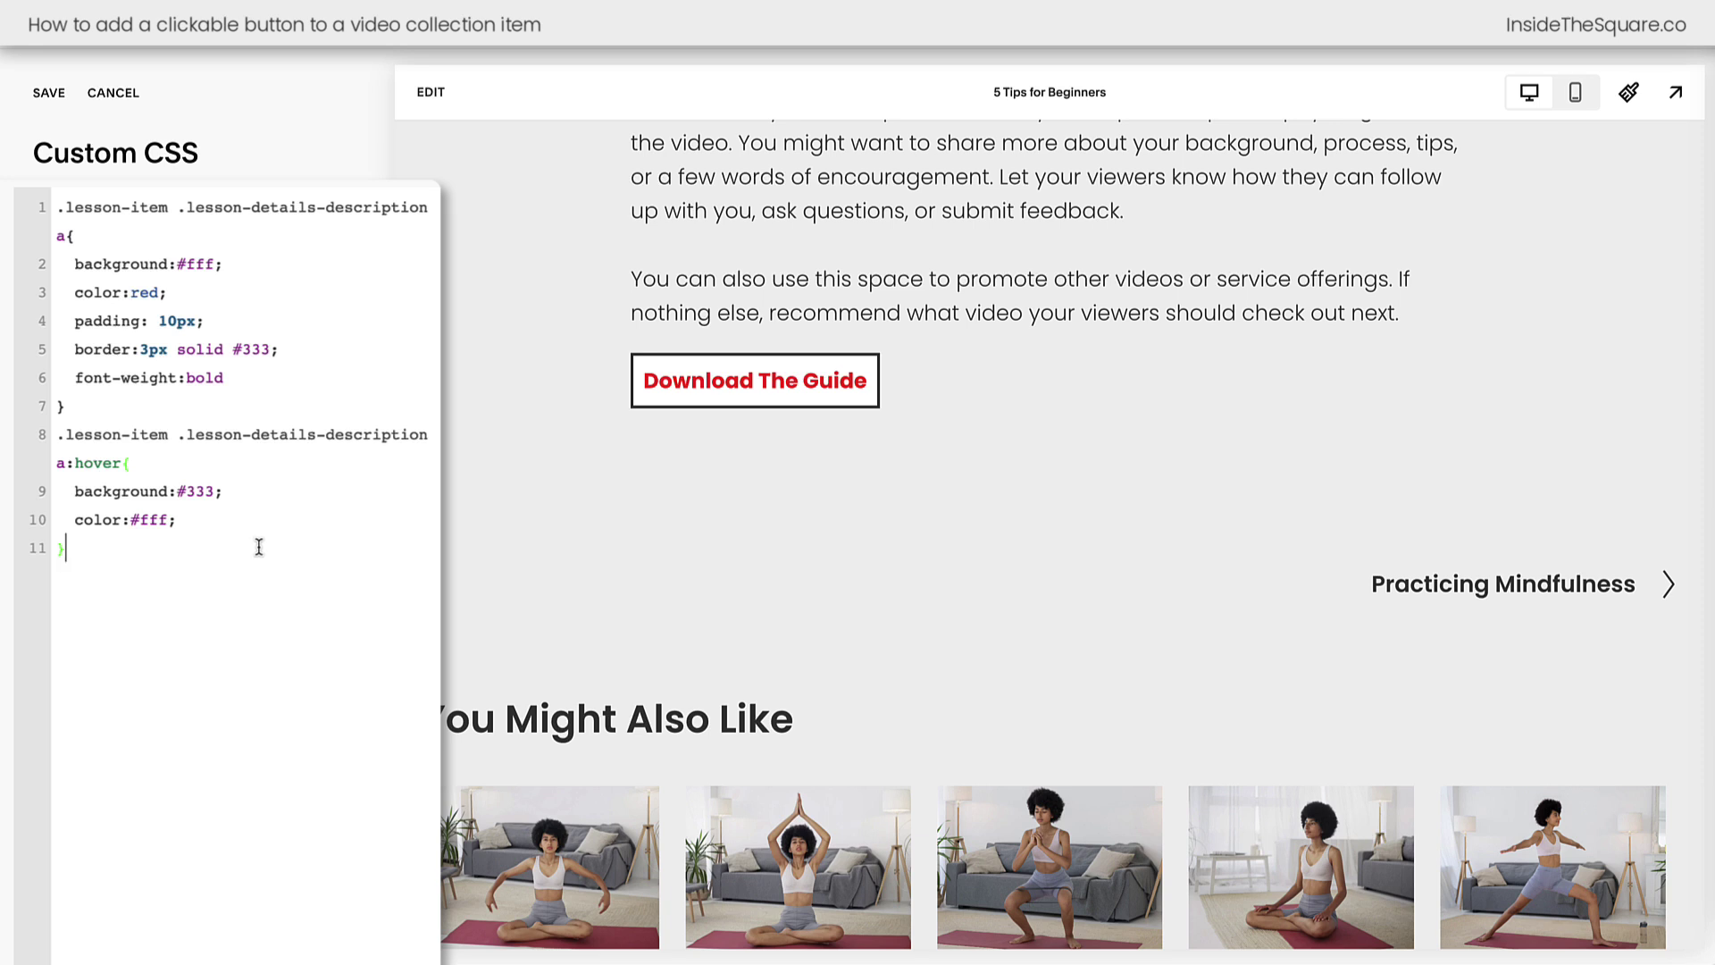
pyautogui.hotkey('ctrl', 's')
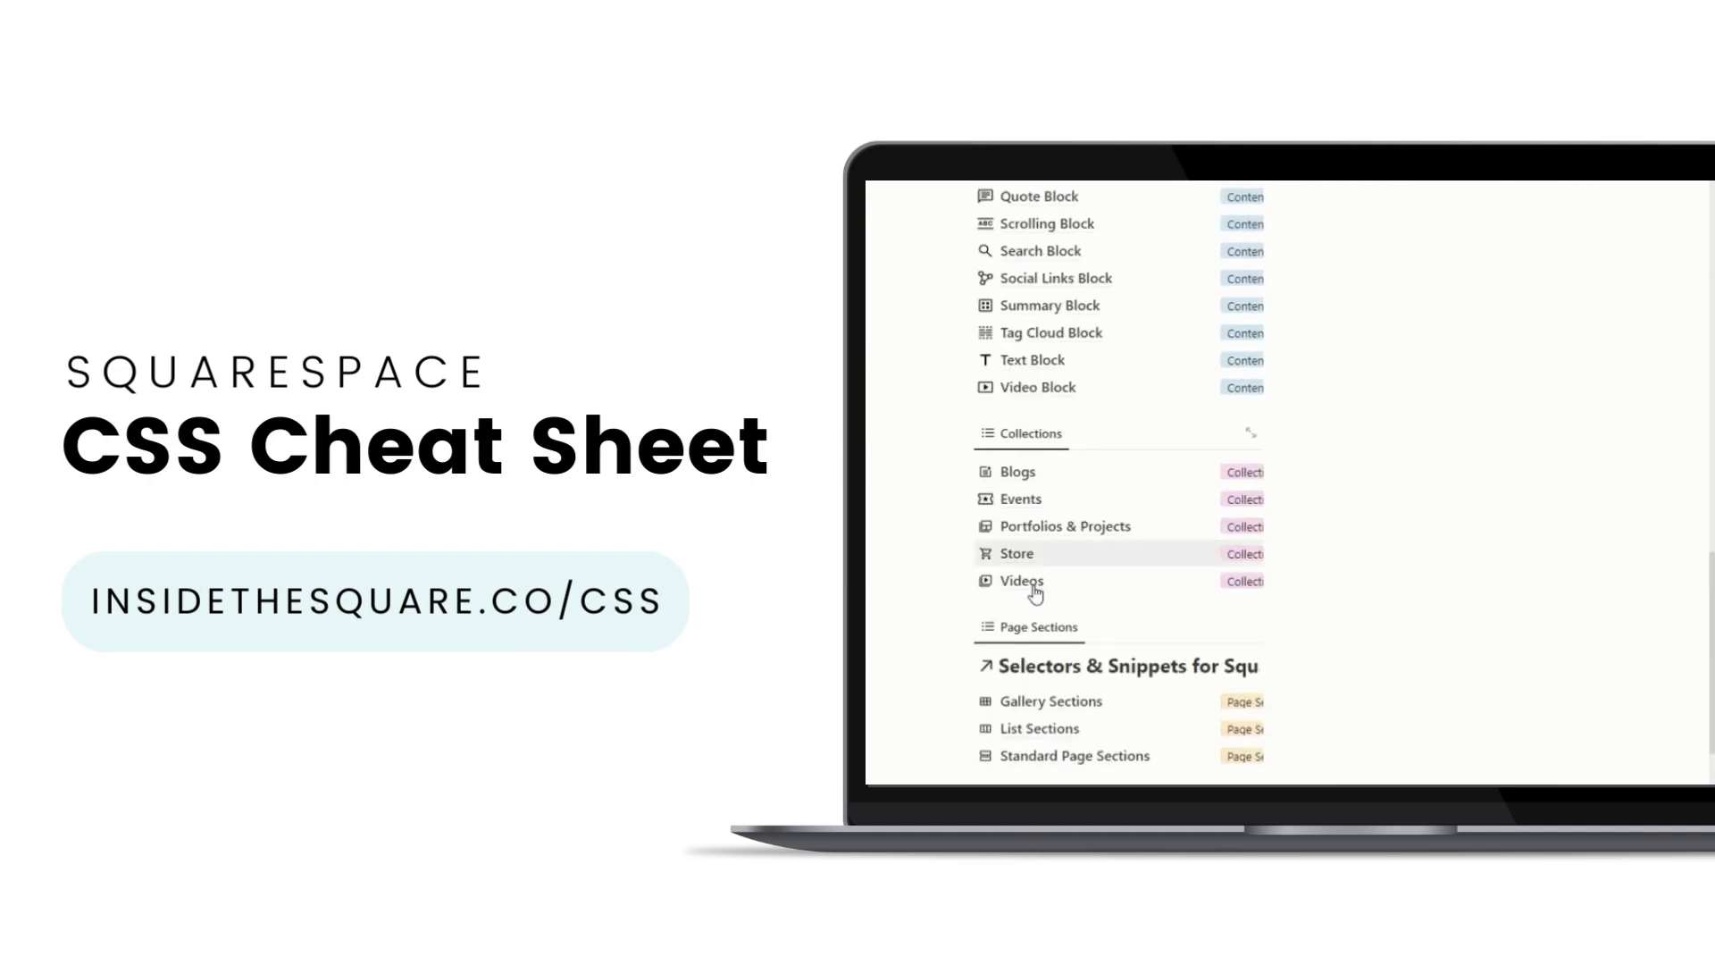
# - Open the Videos cheat-sheet page and expand Video List Style Snippets > Two columns of videos on mobile
pyautogui.click(1023, 582)
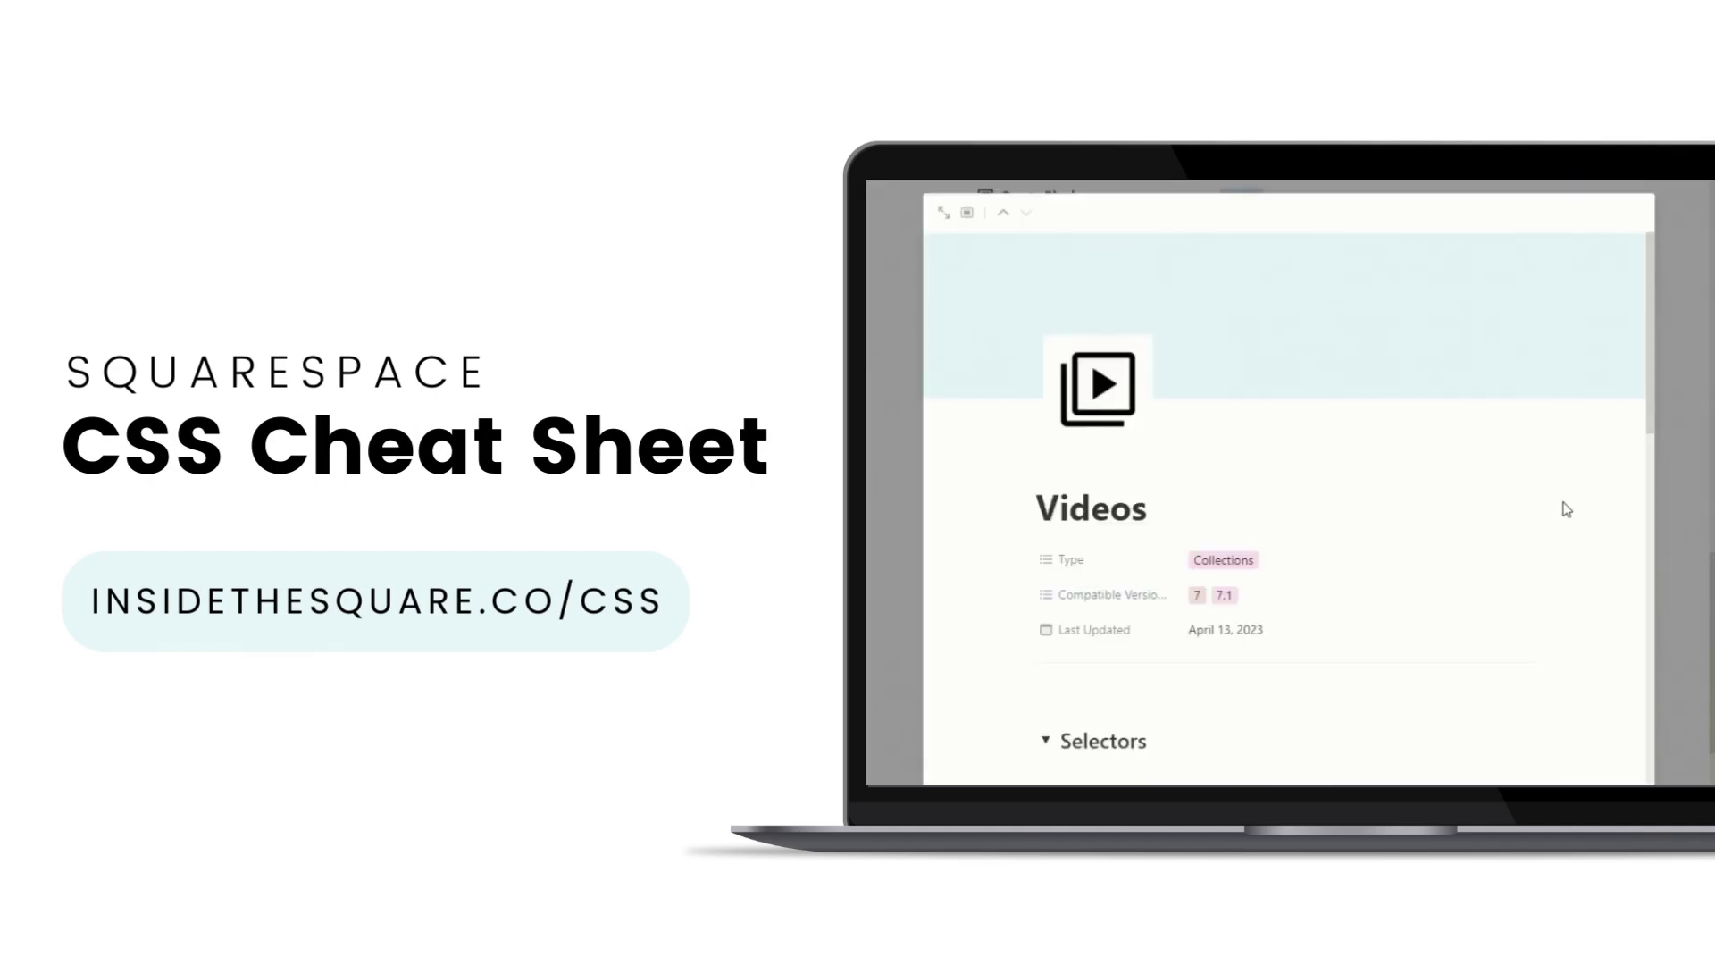
pyautogui.scroll(-6, 1560, 537)
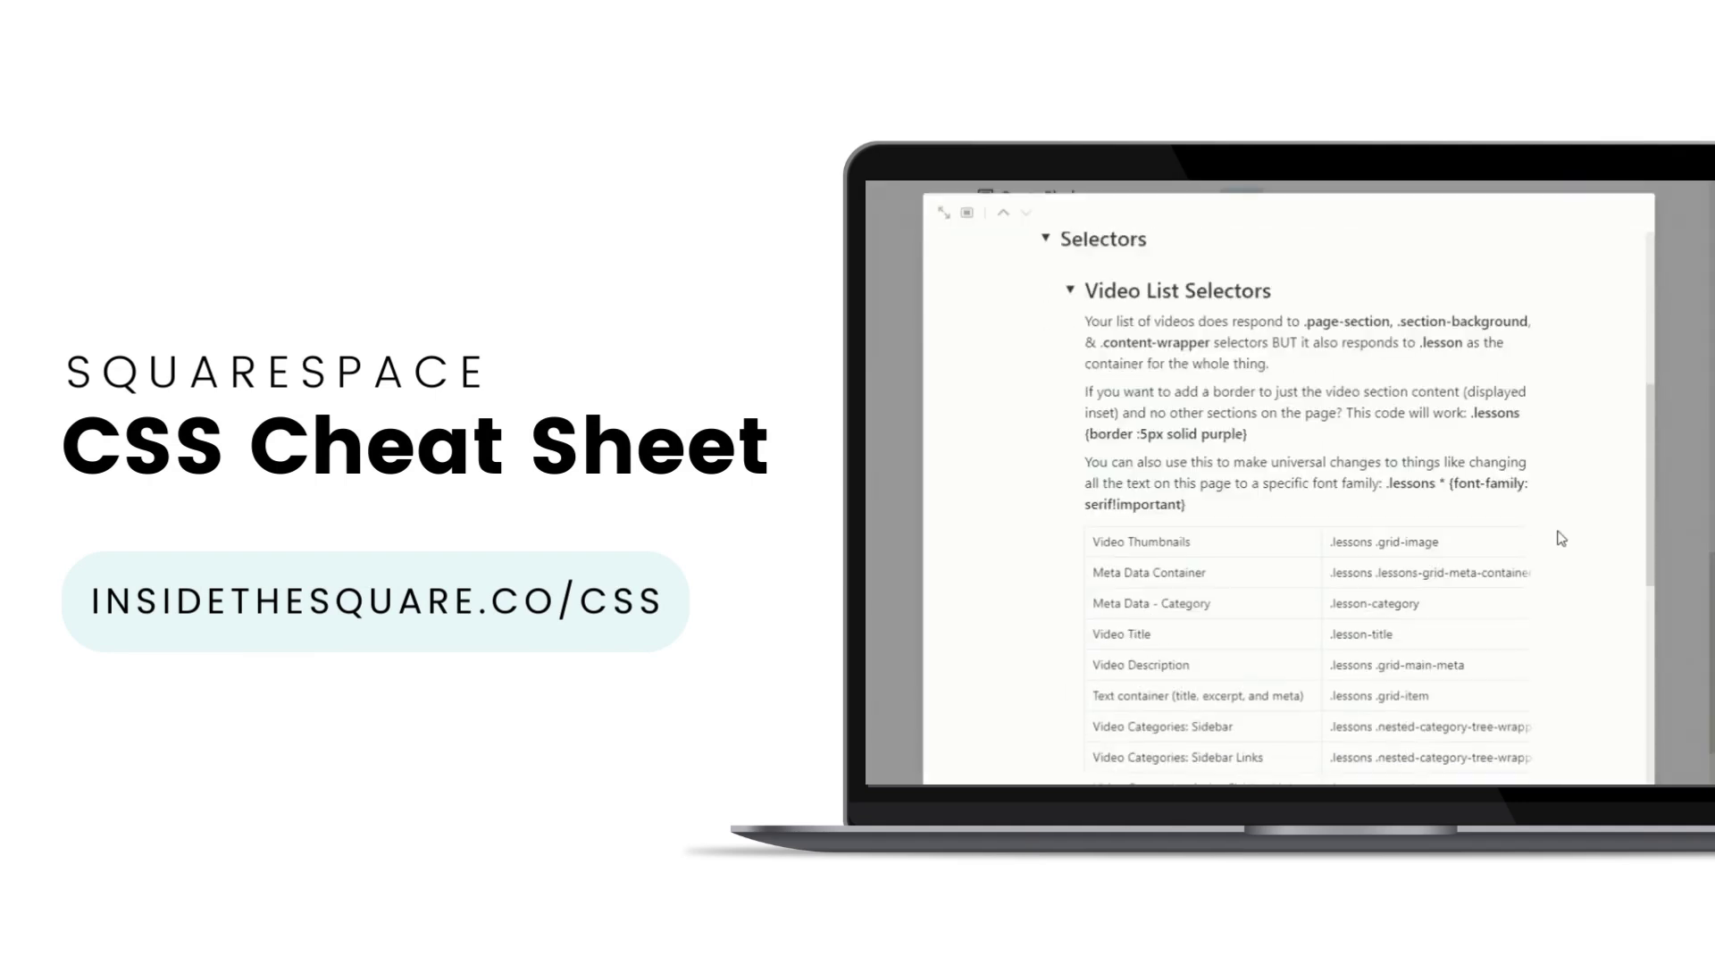
pyautogui.scroll(-5, 1561, 537)
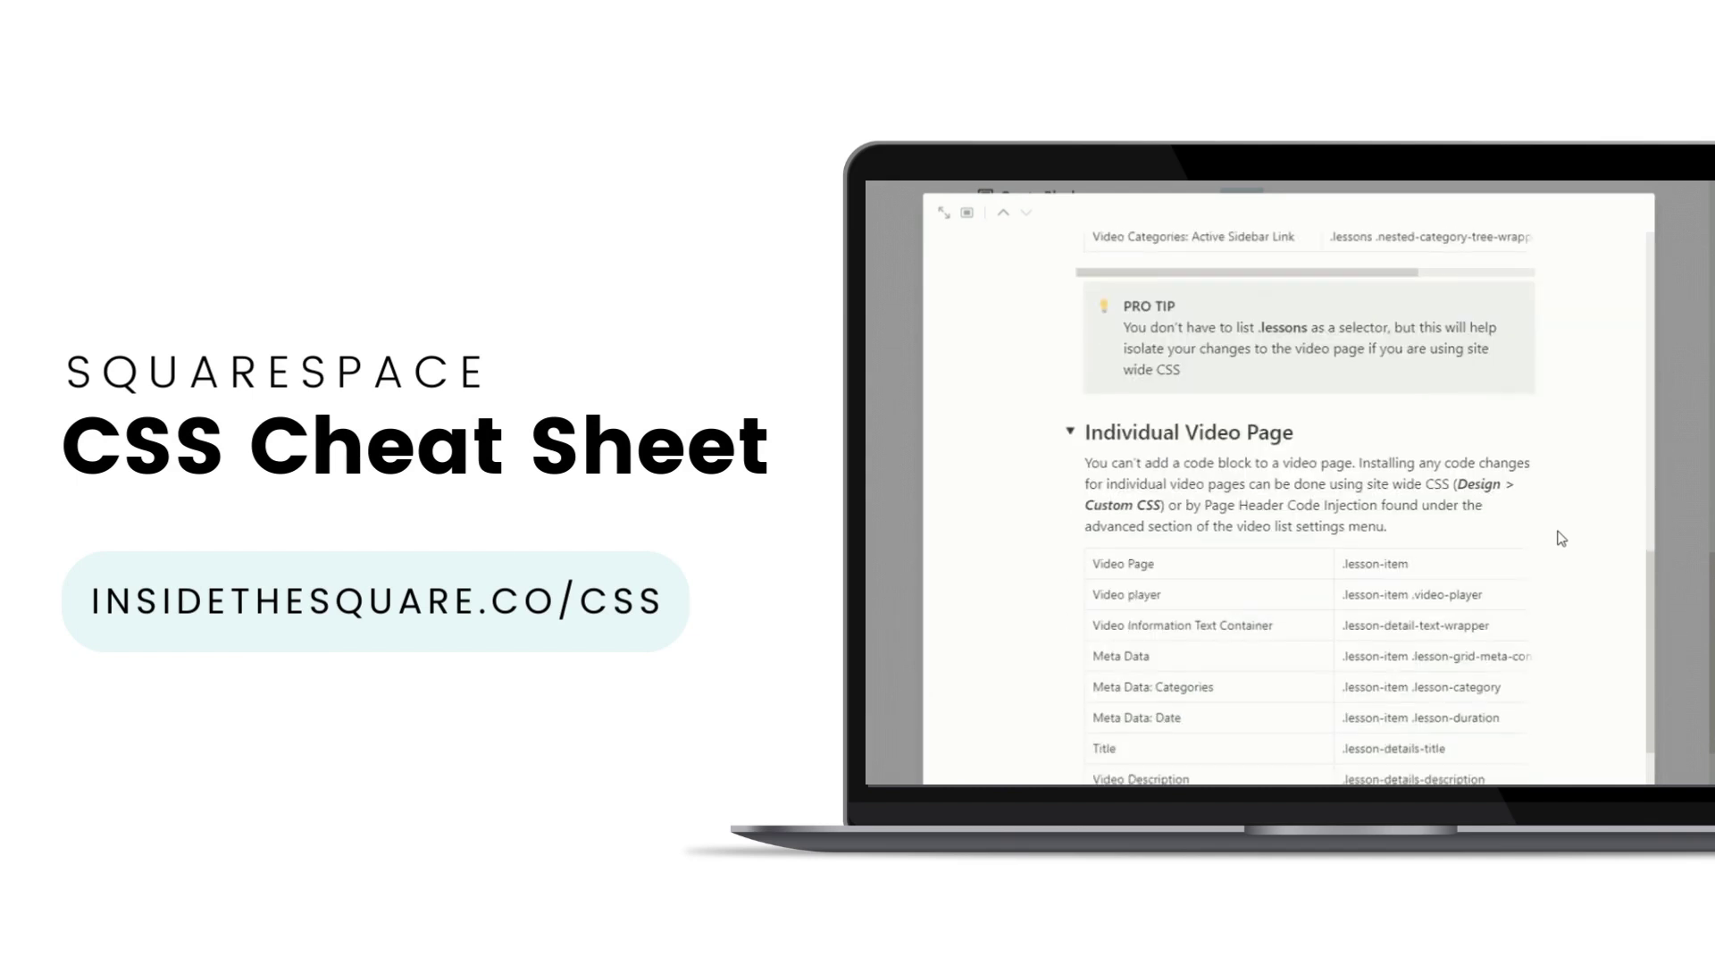
pyautogui.scroll(-5, 1561, 537)
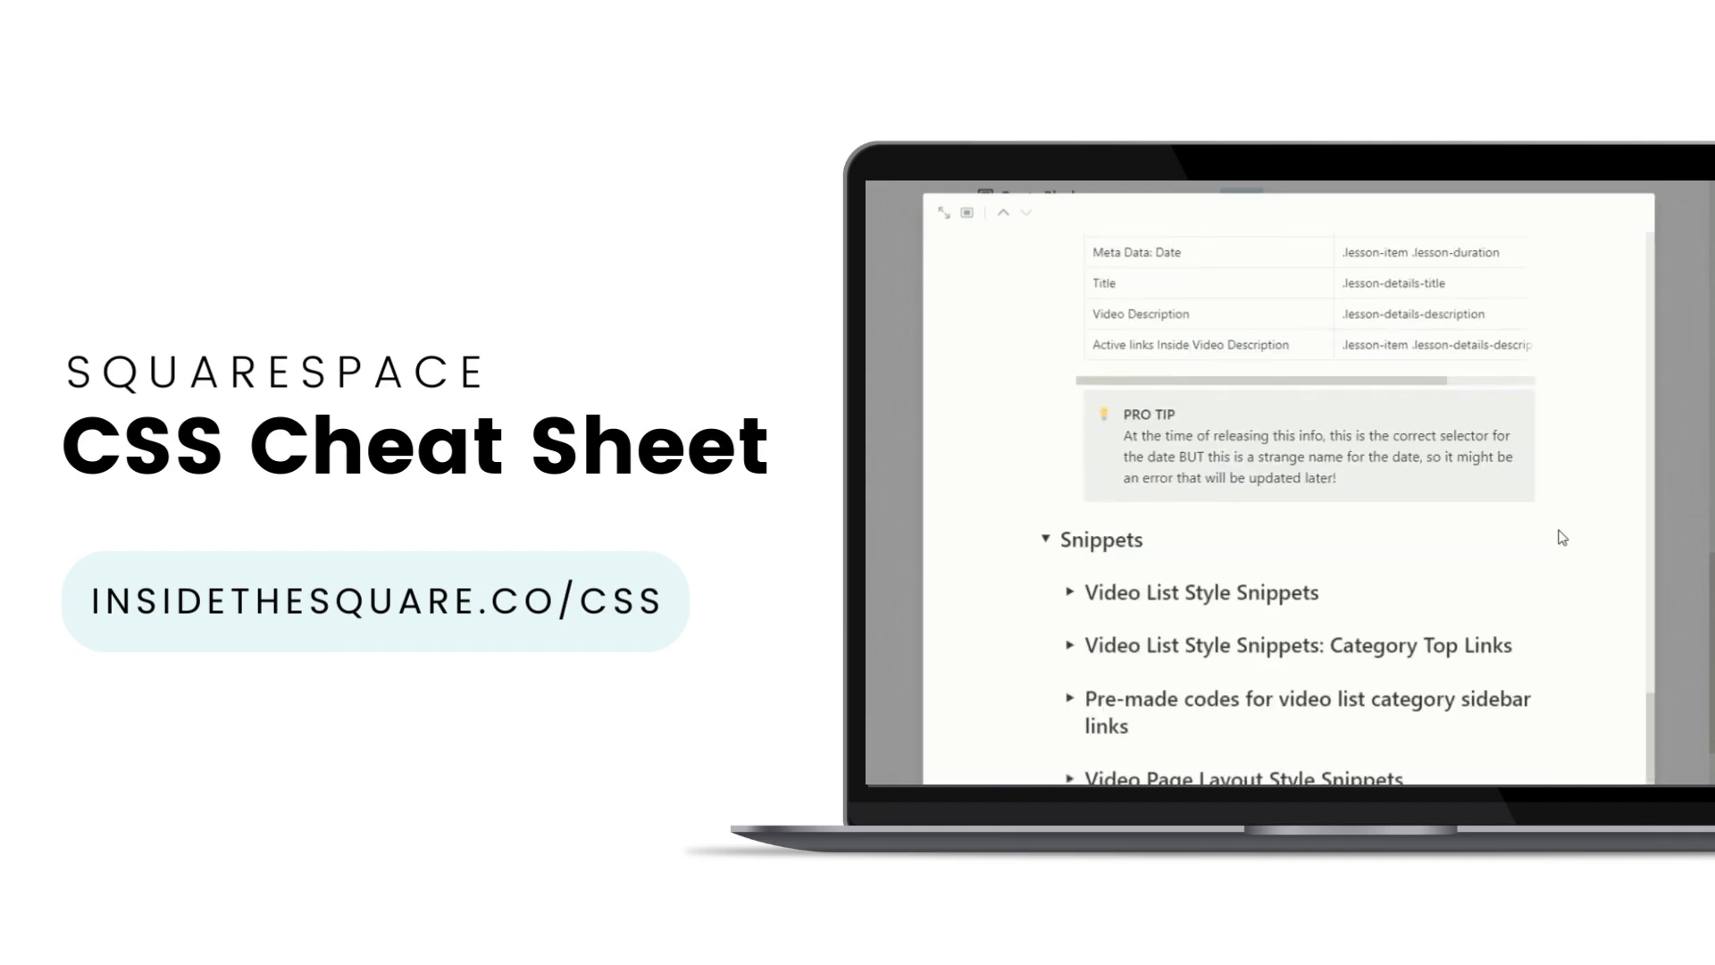
pyautogui.click(1069, 593)
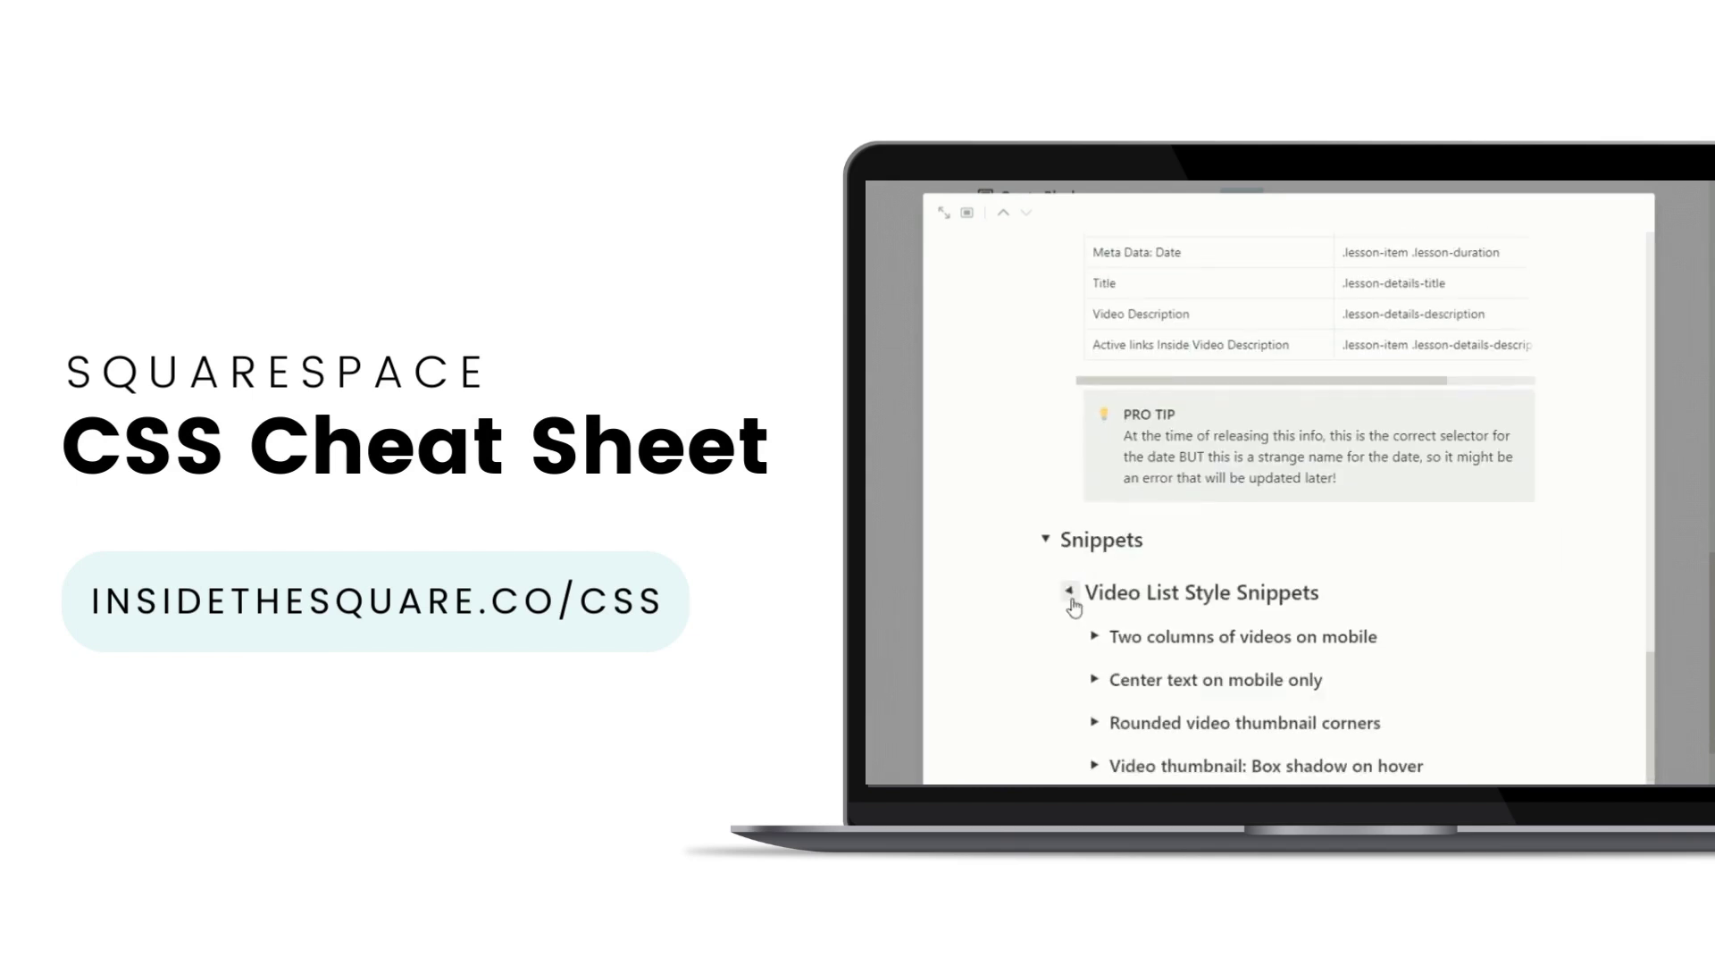
pyautogui.click(1094, 637)
pyautogui.scroll(-3, 1505, 643)
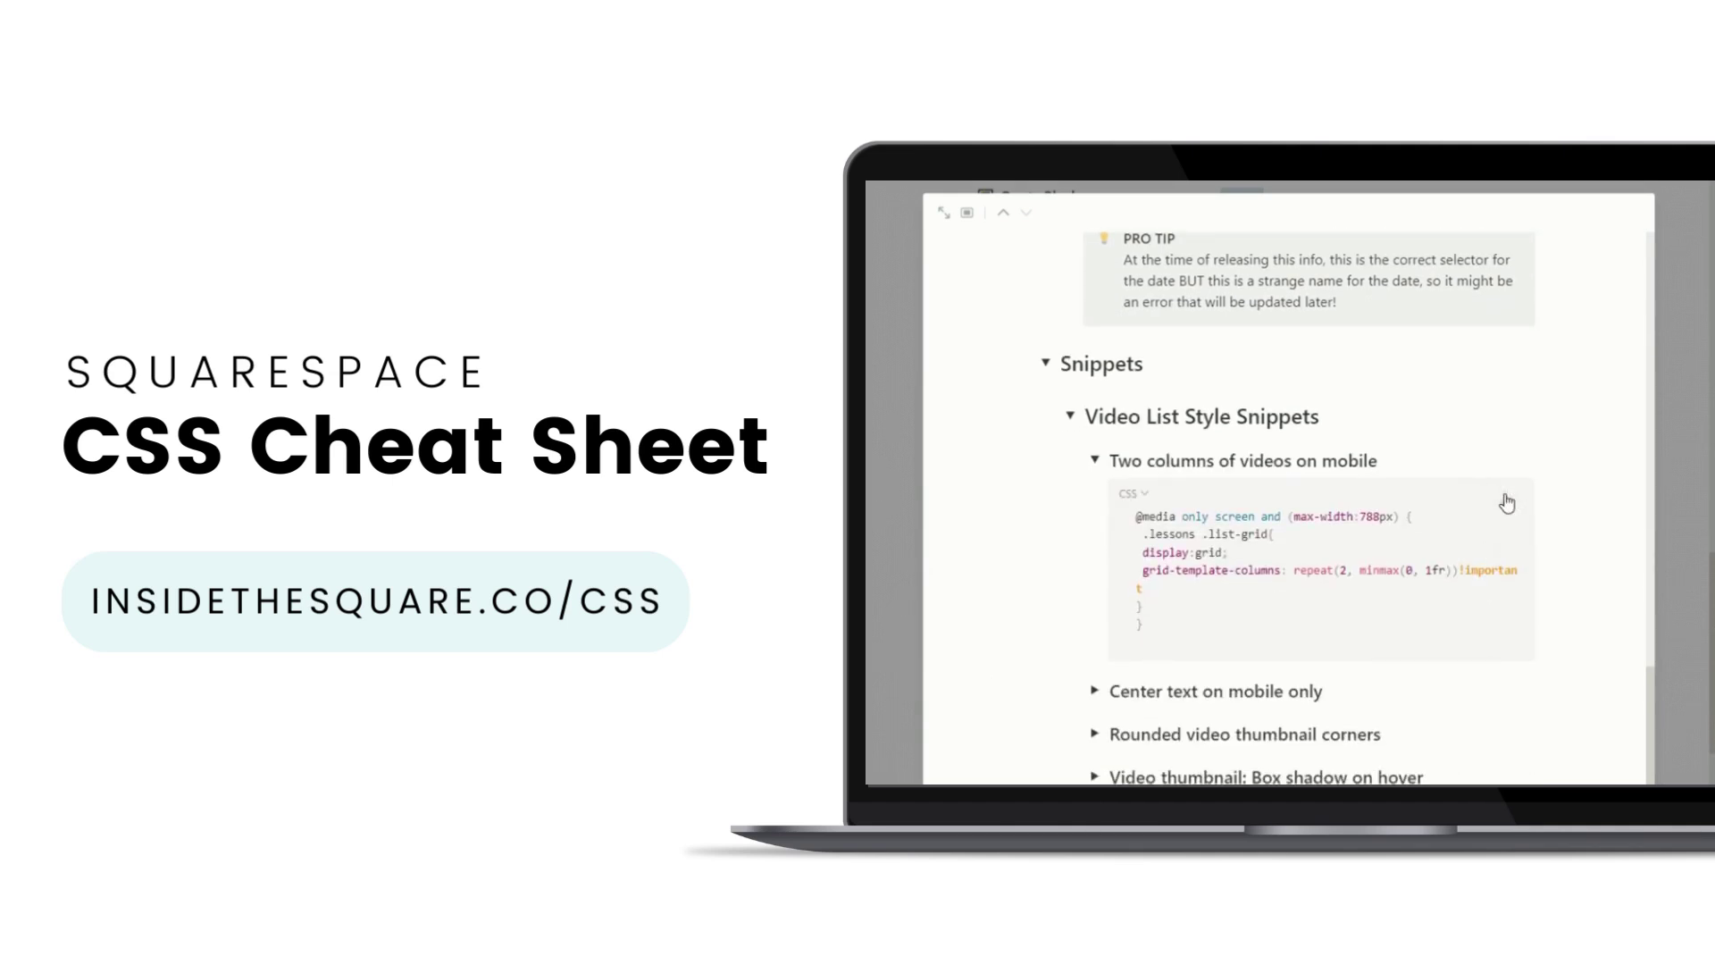